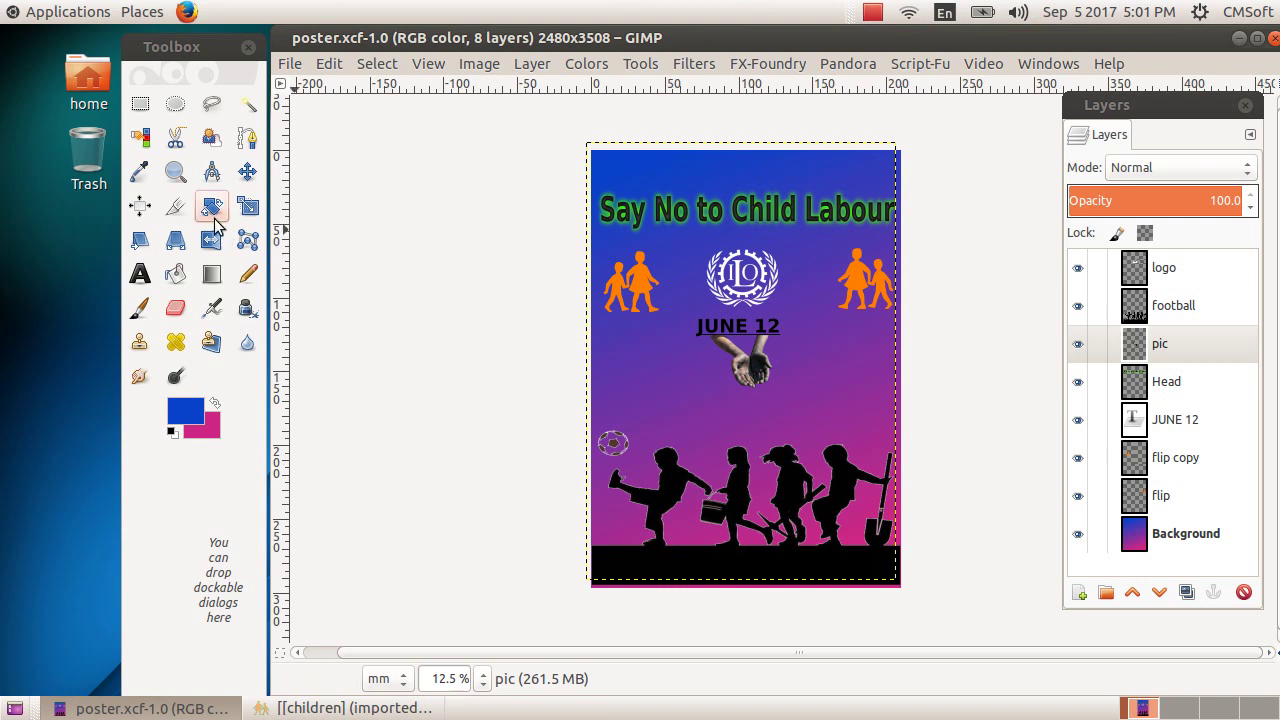
# Step: Zoom the poster view in to 33.3% so the ILO logo, JUNE 12 and the hands fill the window
pyautogui.click(184, 177)
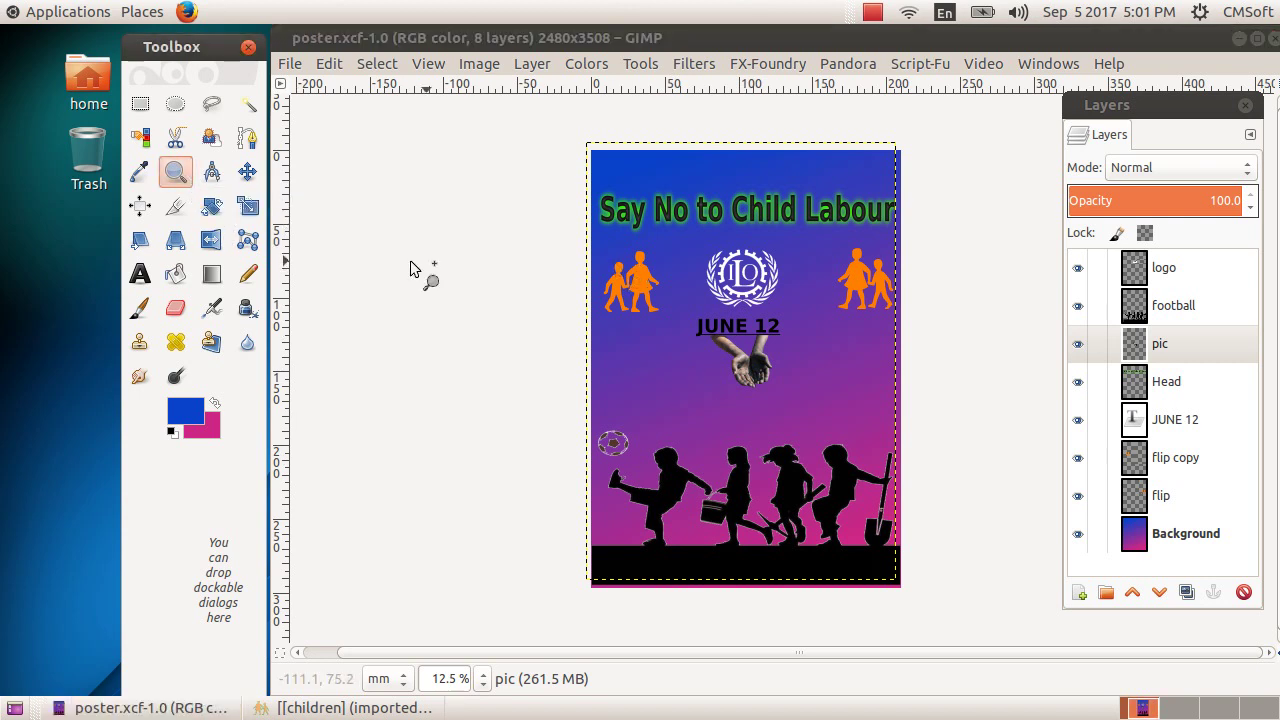
pyautogui.doubleClick(178, 178)
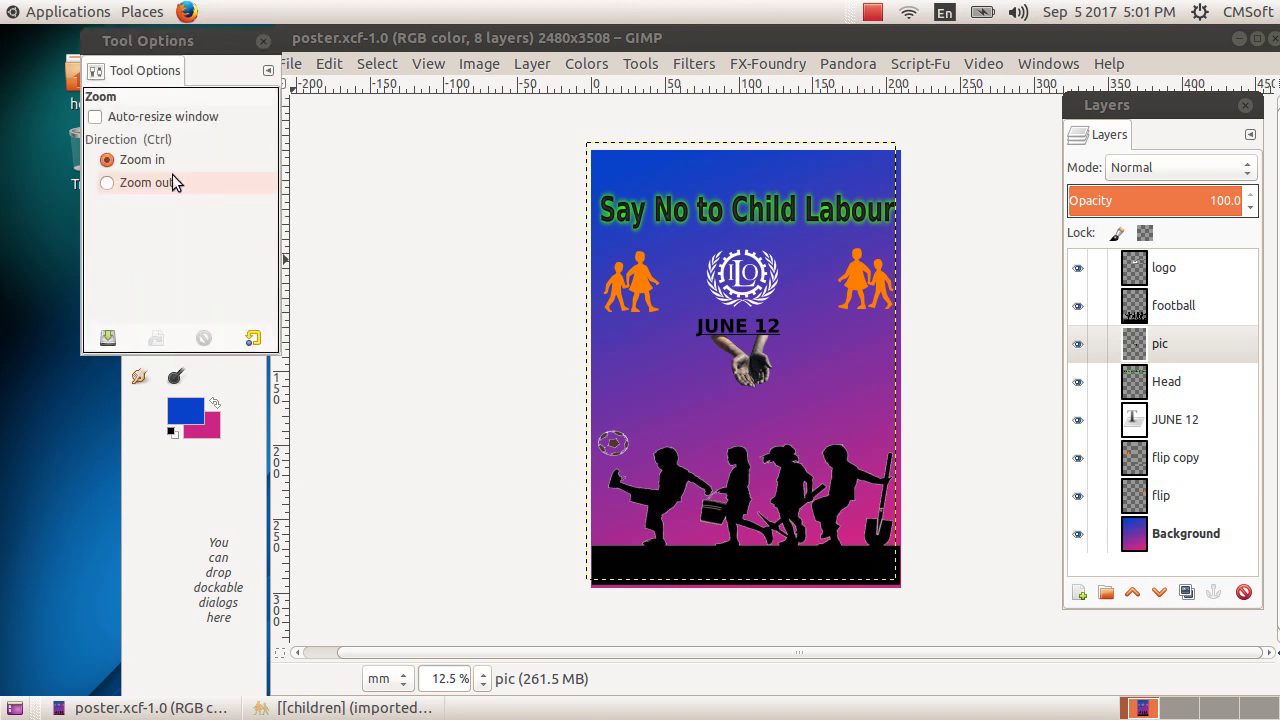
pyautogui.click(158, 168)
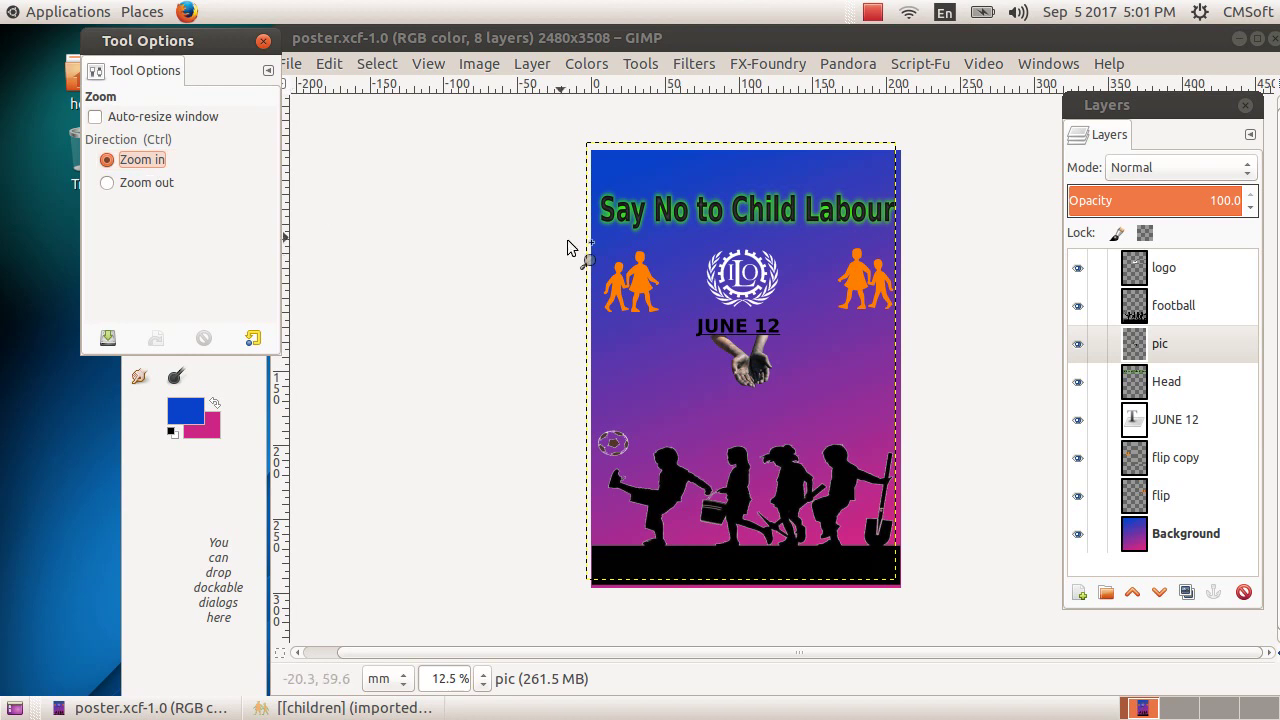
pyautogui.click(675, 262)
pyautogui.click(675, 262)
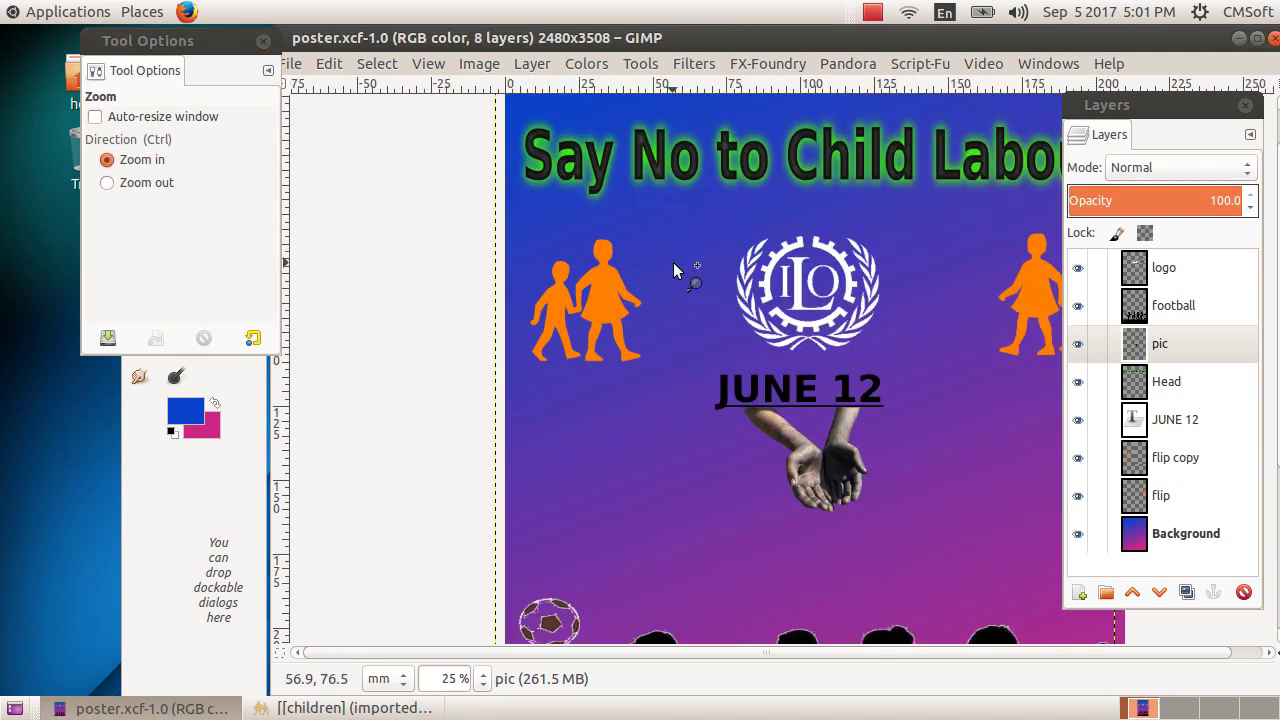
pyautogui.moveTo(670, 660); pyautogui.dragTo(737, 660)
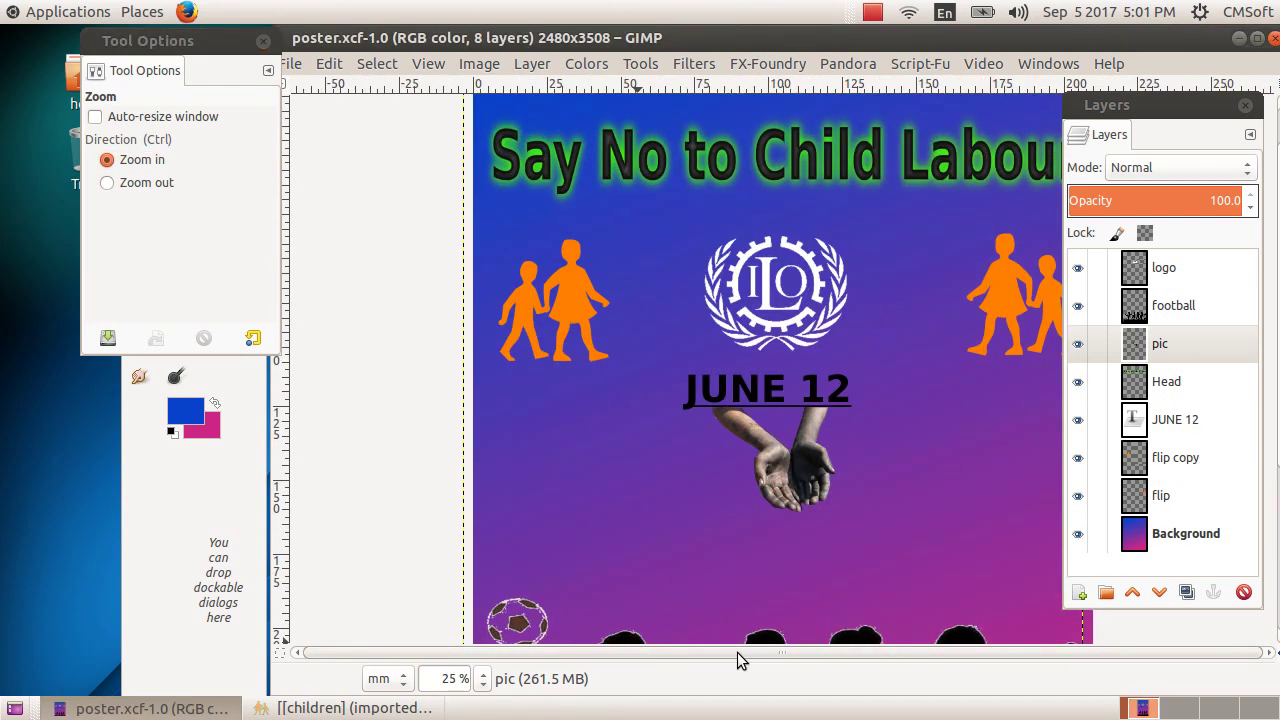
pyautogui.click(835, 499)
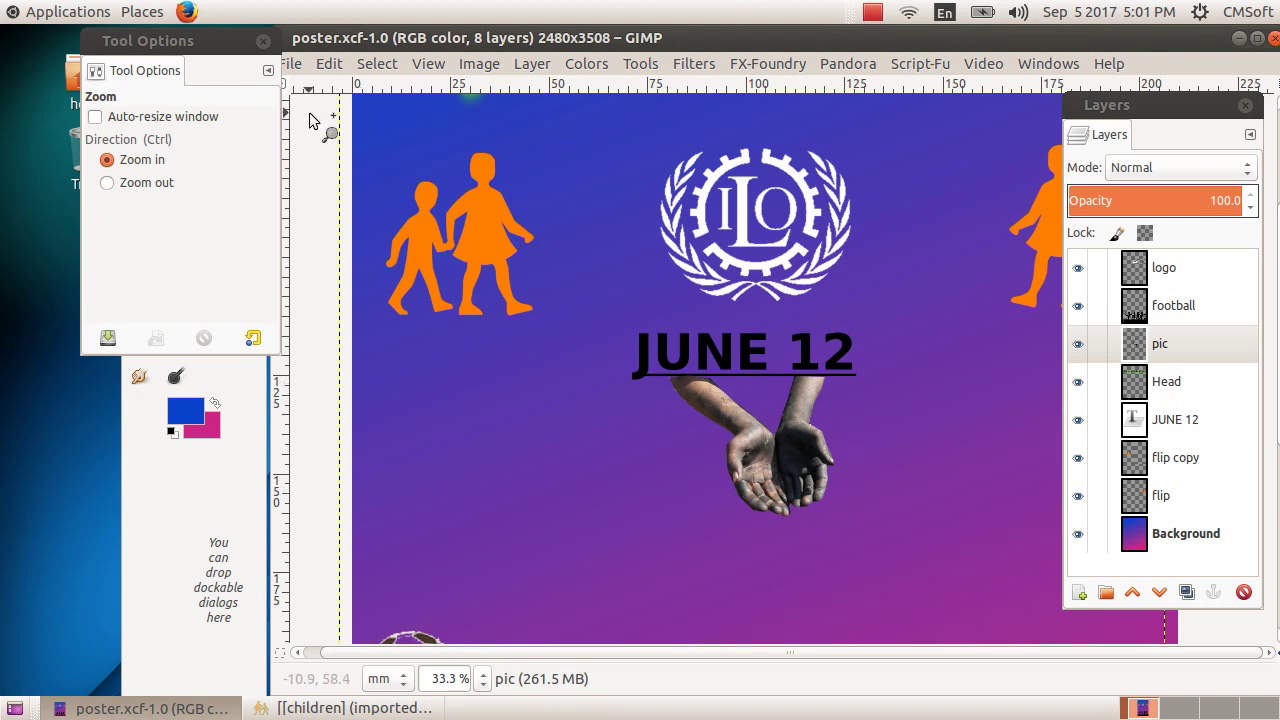
pyautogui.click(263, 41)
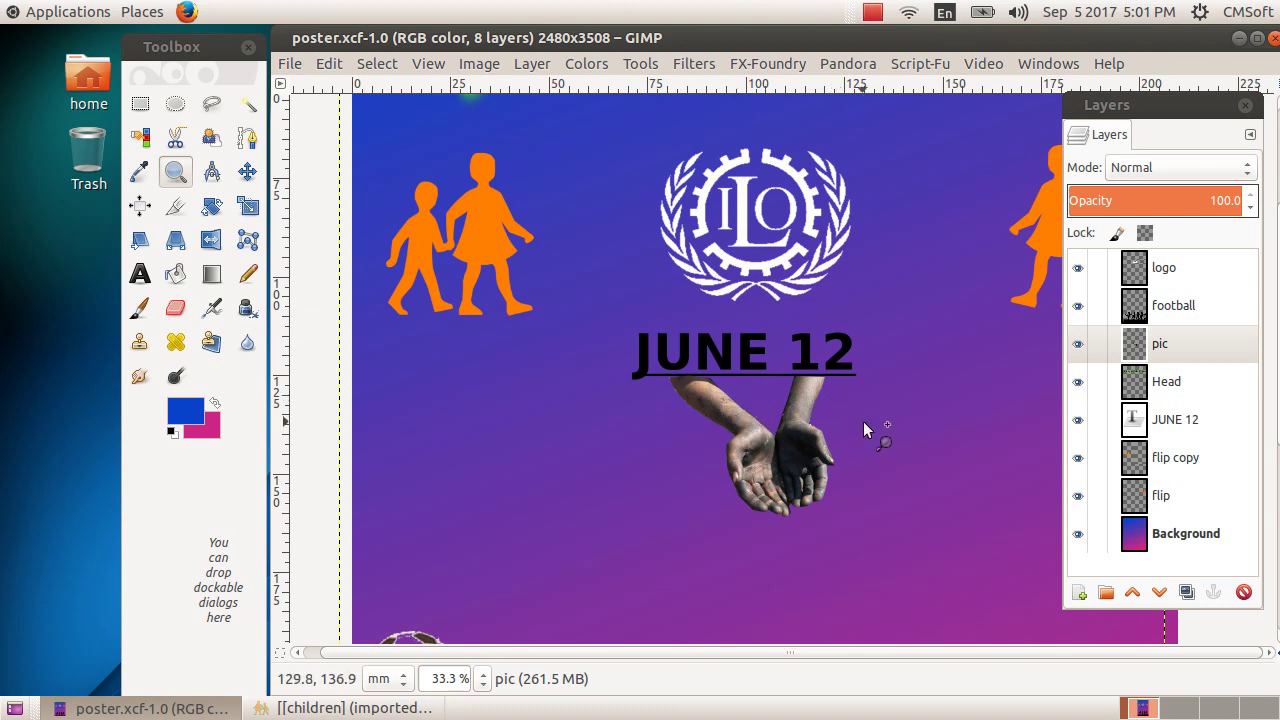
# Step: On the pic layer, draw a rectangular selection around the cupped hands picture
pyautogui.click(1191, 344)
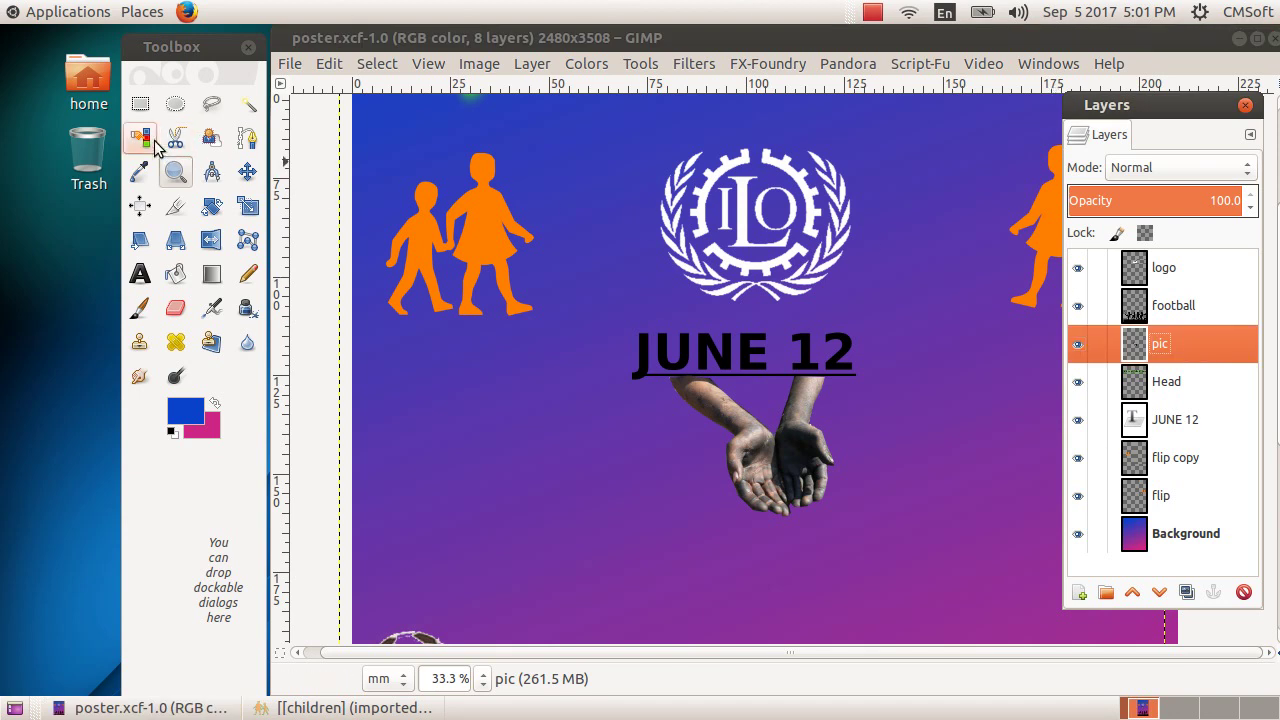
pyautogui.click(140, 107)
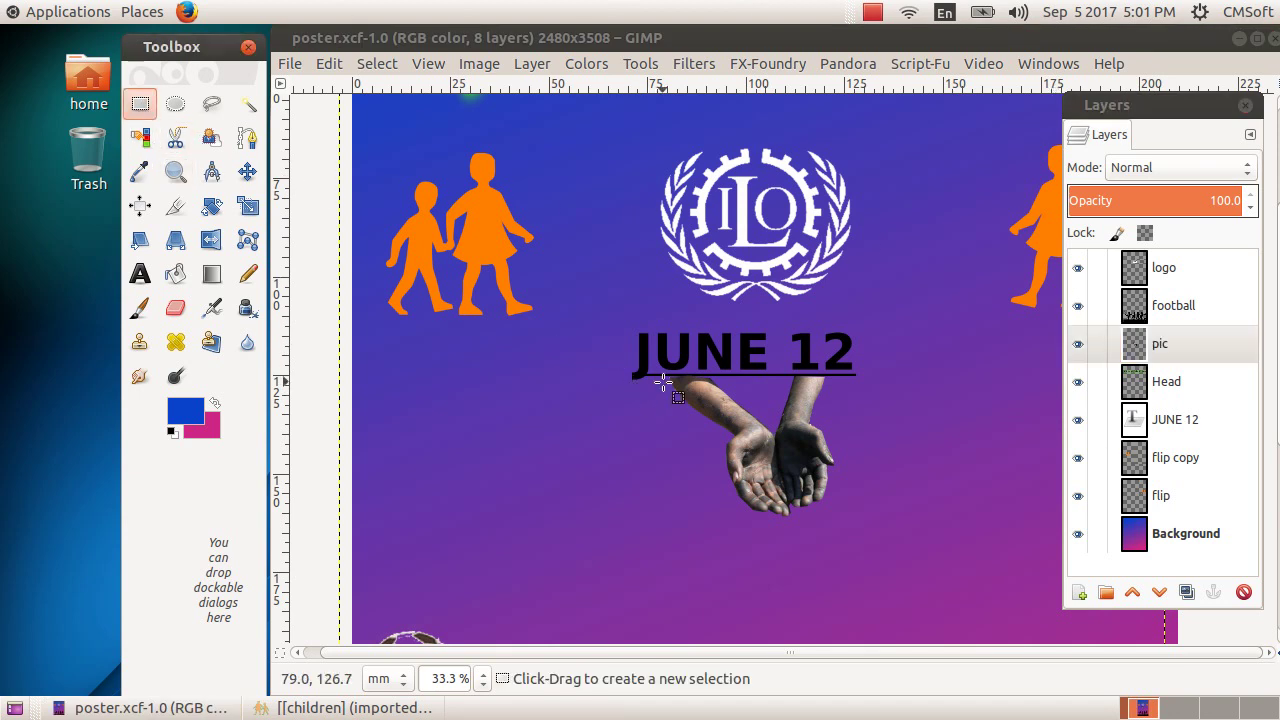
pyautogui.moveTo(662, 378); pyautogui.dragTo(868, 530)
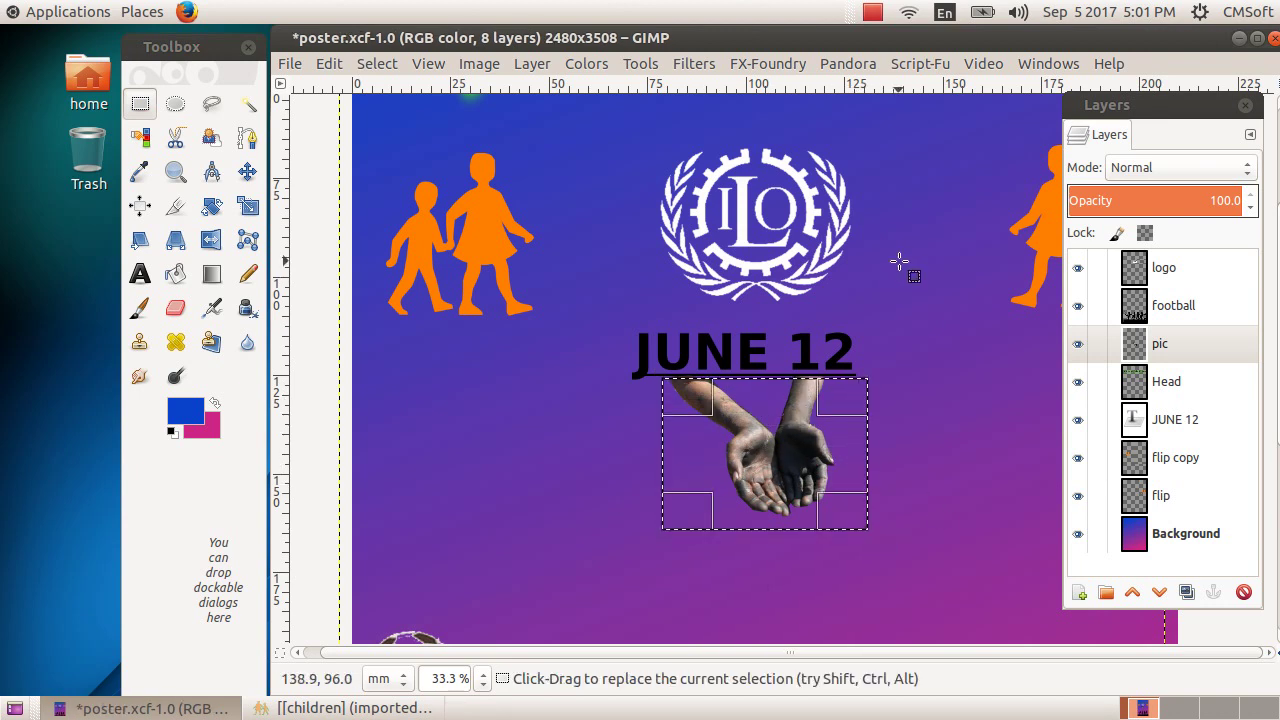
# Step: Apply Brightness-Contrast to the selection with brightness 57 and contrast 38
pyautogui.click(590, 64)
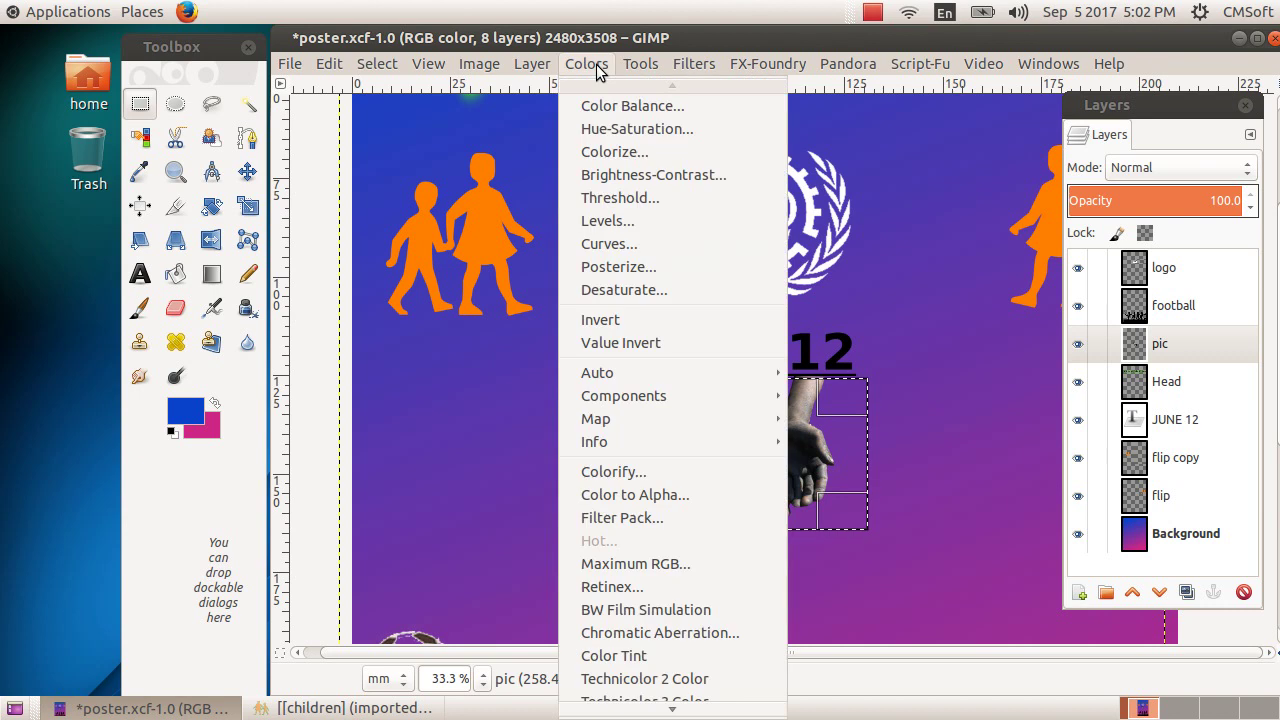
pyautogui.click(640, 176)
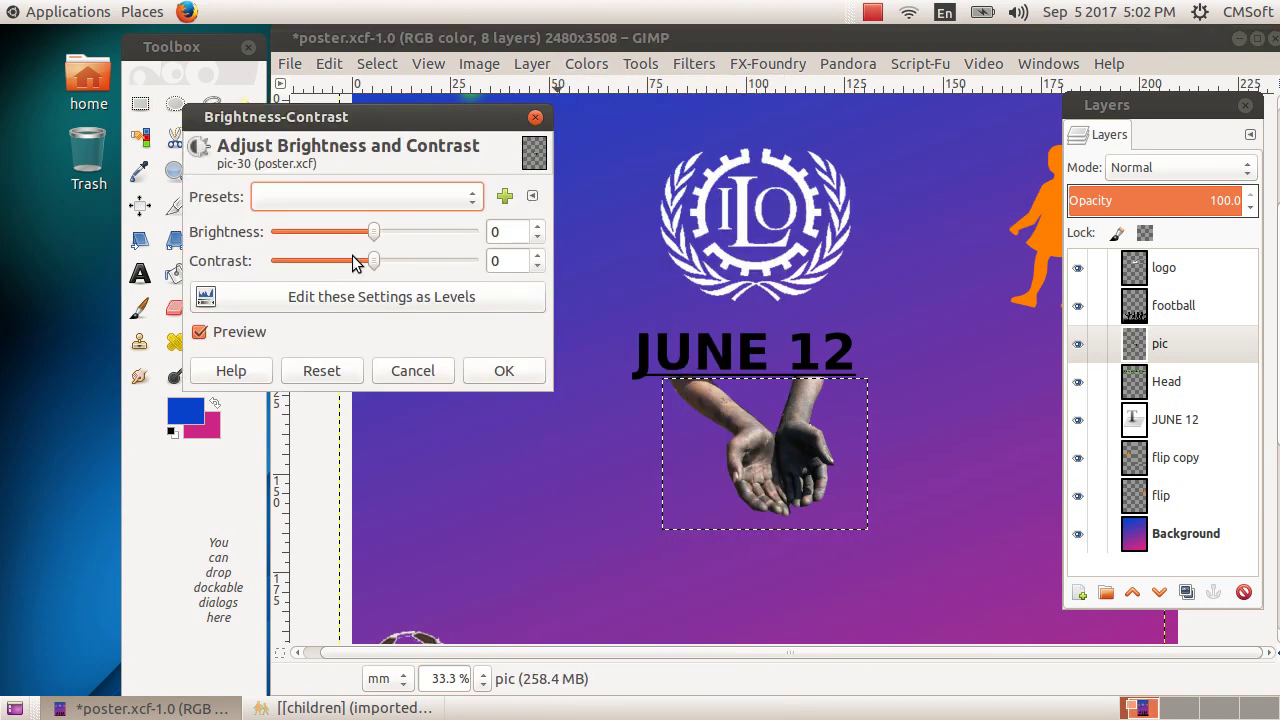
pyautogui.moveTo(373, 232); pyautogui.dragTo(421, 245)
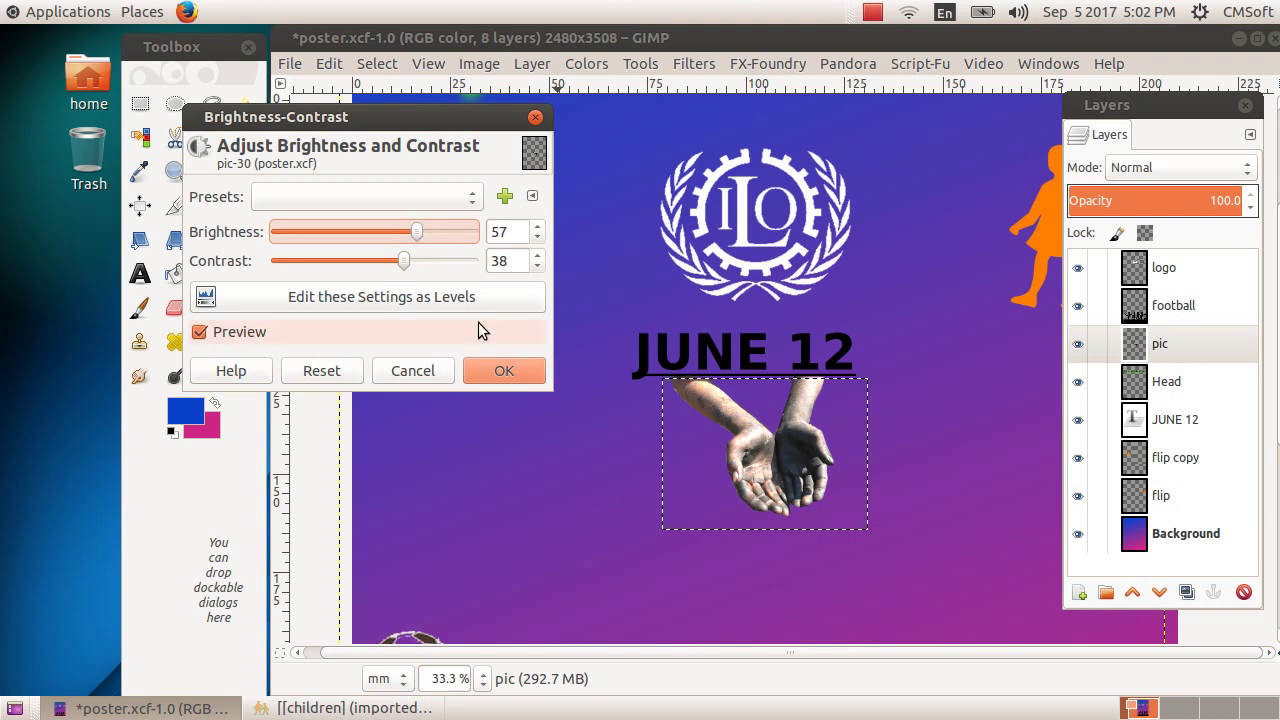
pyautogui.click(503, 371)
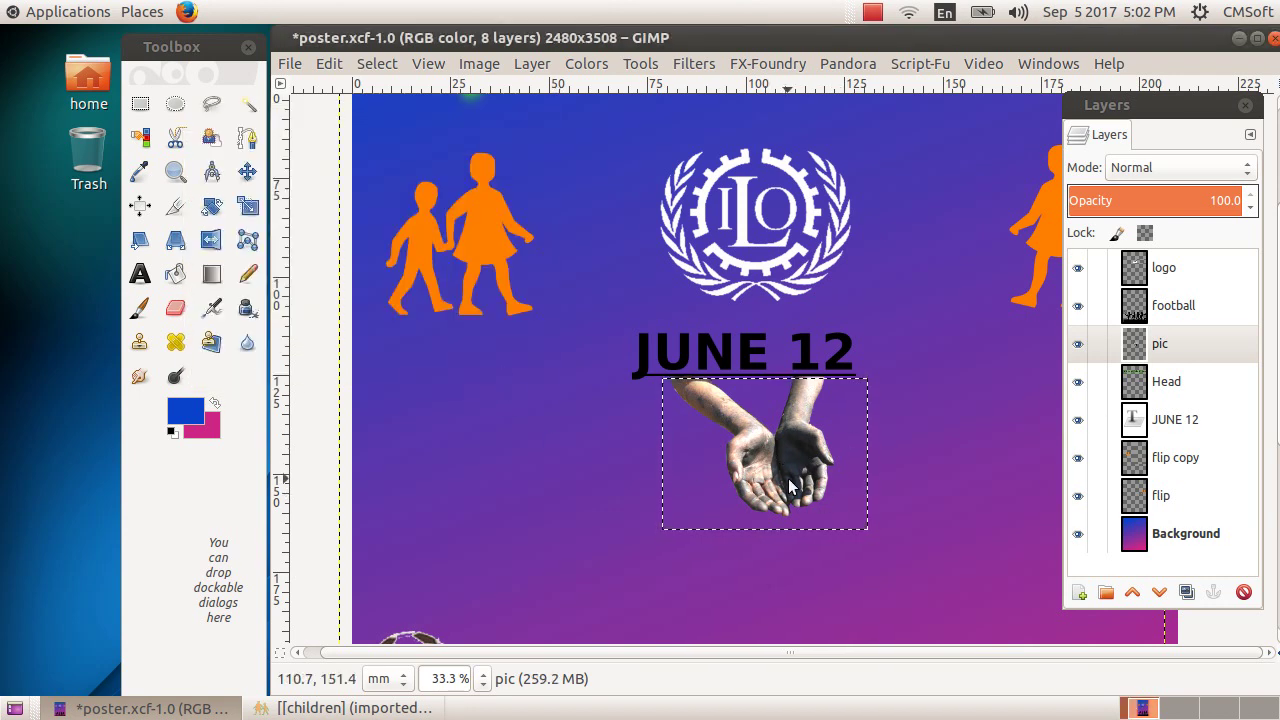
pyautogui.click(696, 64)
pyautogui.moveTo(748, 200)
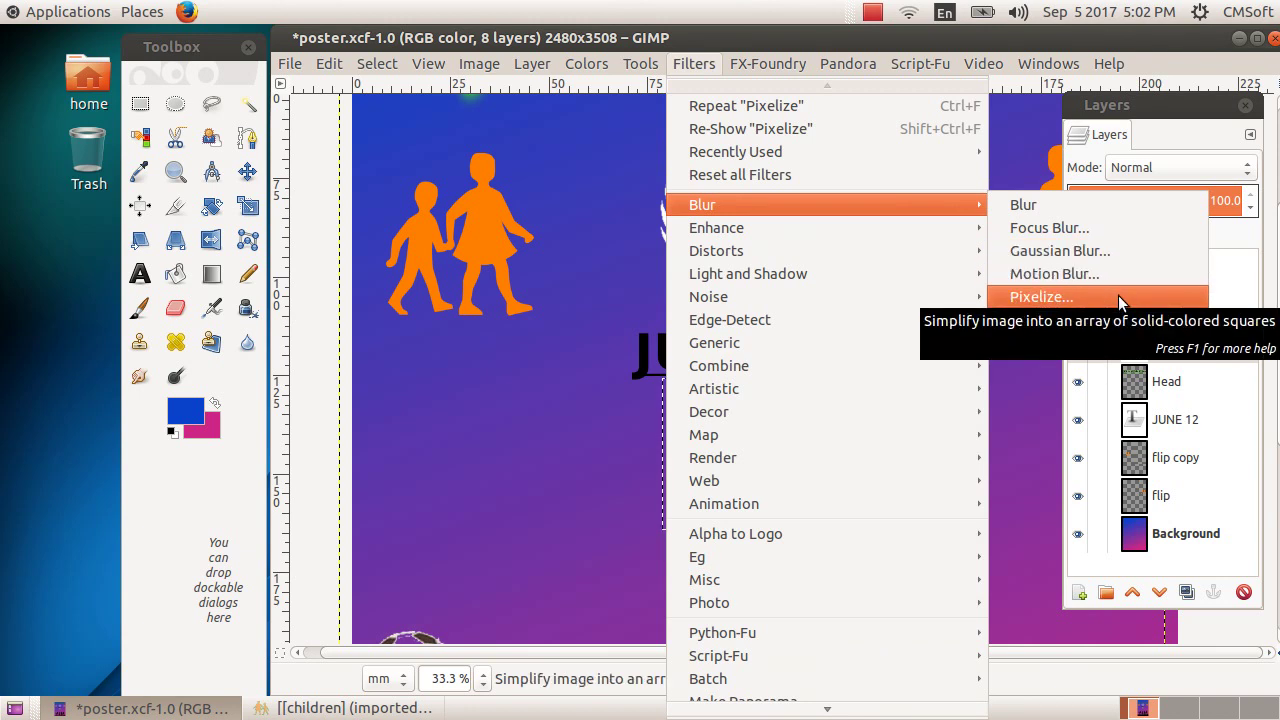
pyautogui.click(1121, 230)
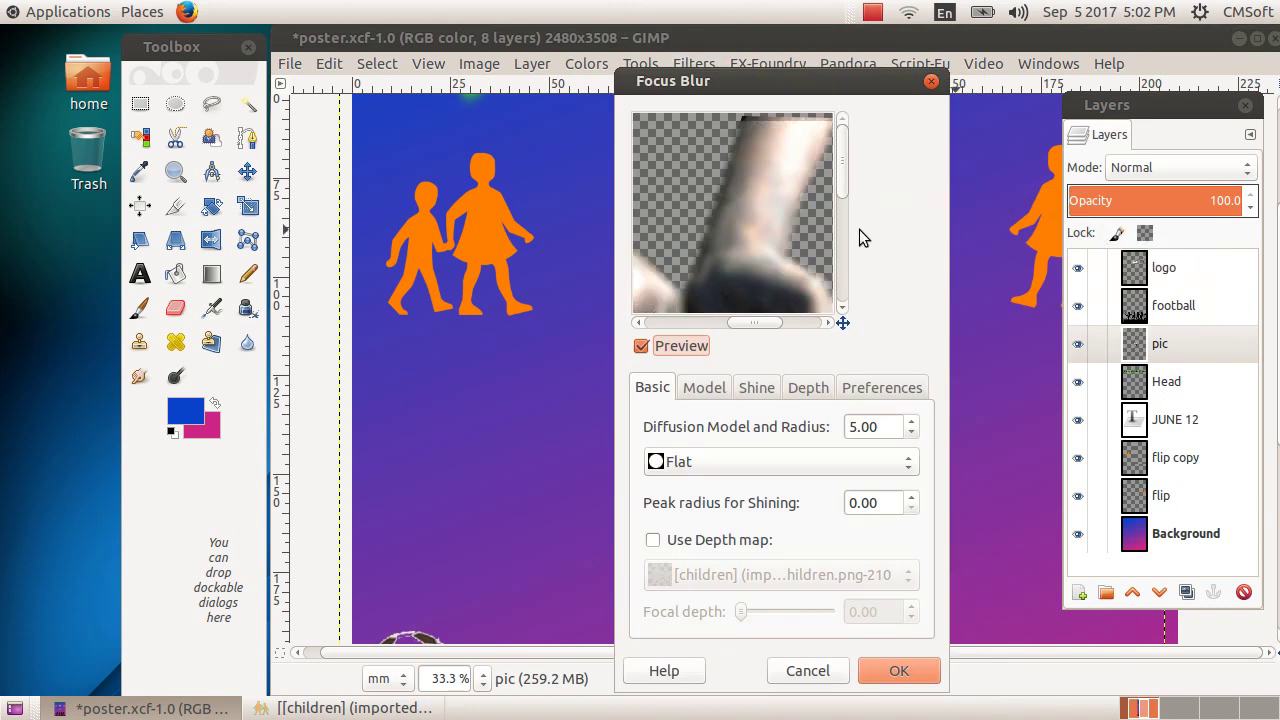
pyautogui.moveTo(758, 100); pyautogui.dragTo(920, 91)
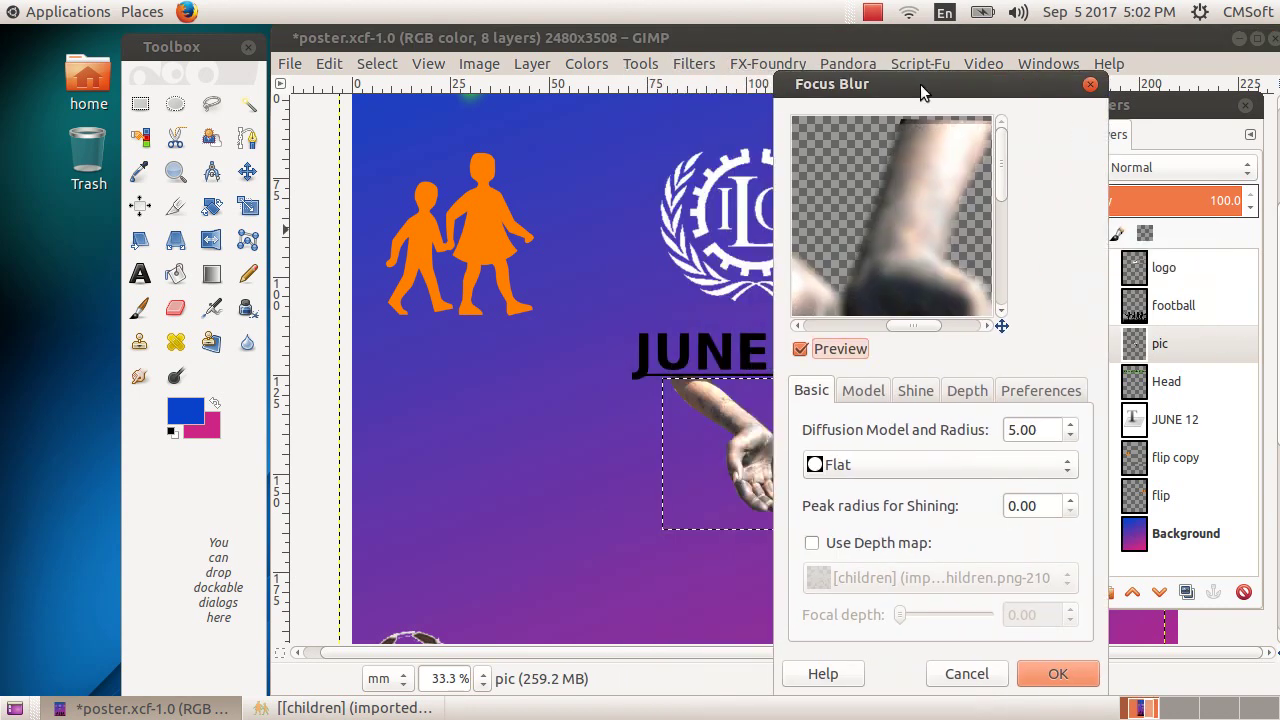
pyautogui.moveTo(1005, 190); pyautogui.dragTo(1008, 266)
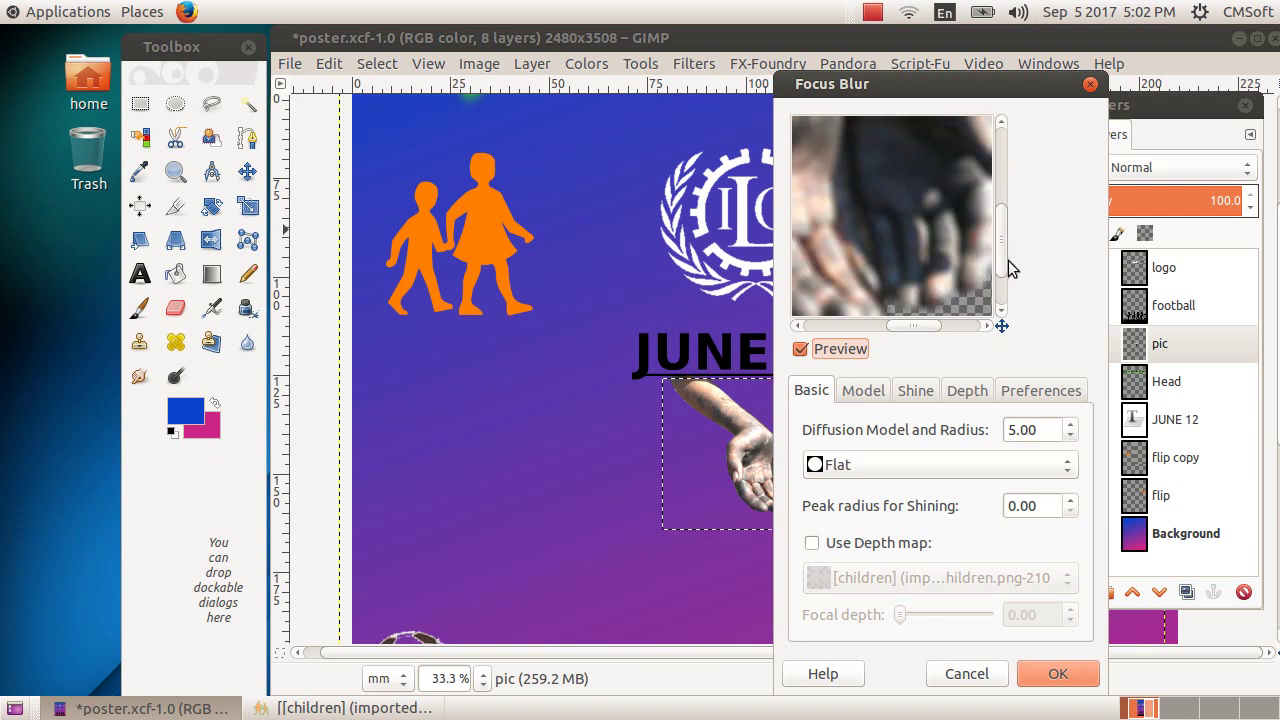
pyautogui.moveTo(926, 326)
pyautogui.mouseDown()
pyautogui.moveTo(894, 336)
pyautogui.moveTo(985, 321)
pyautogui.moveTo(927, 329)
pyautogui.mouseUp()
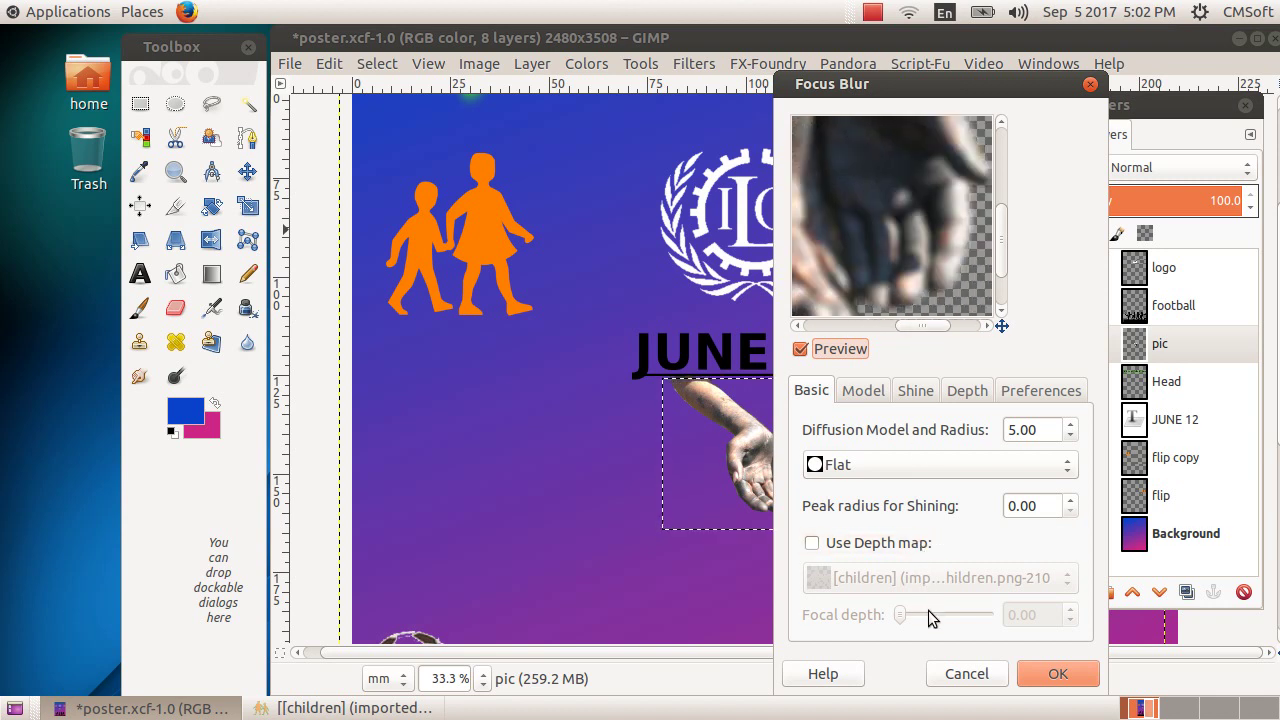
pyautogui.click(974, 677)
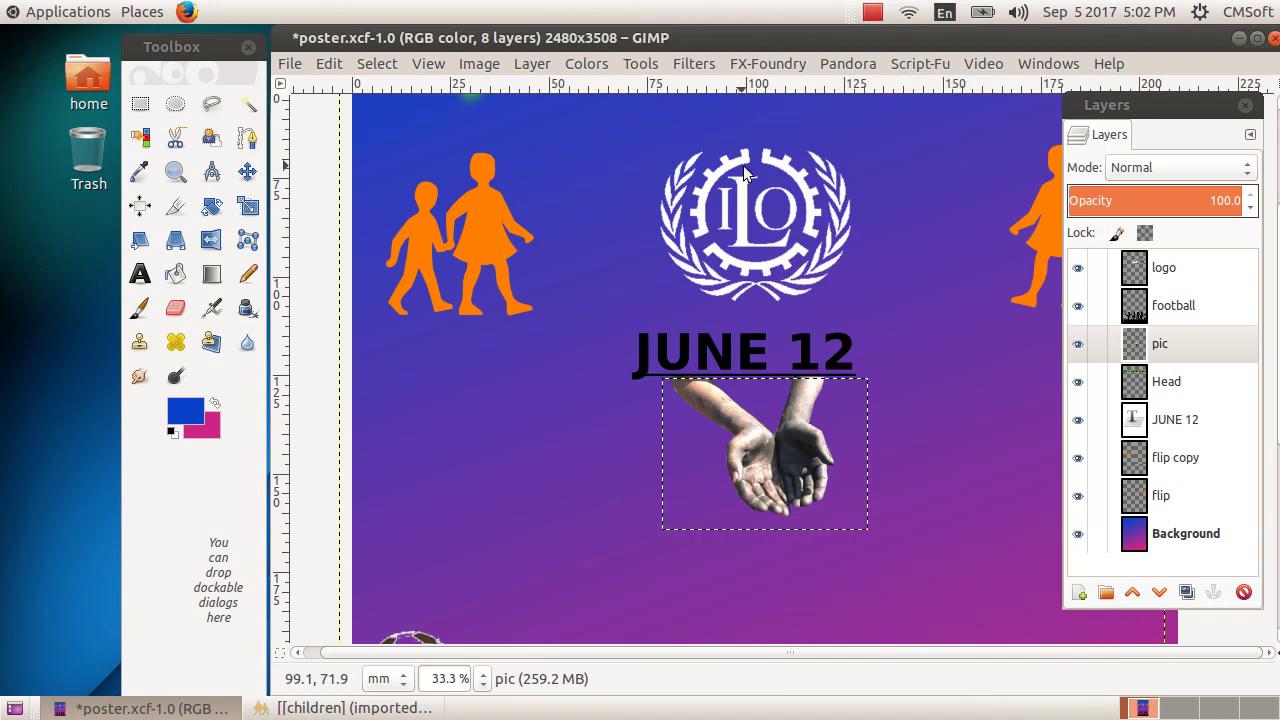
# Step: Apply a Selective Gaussian Blur with radius 5 and max delta 158 to the hands picture
pyautogui.click(690, 65)
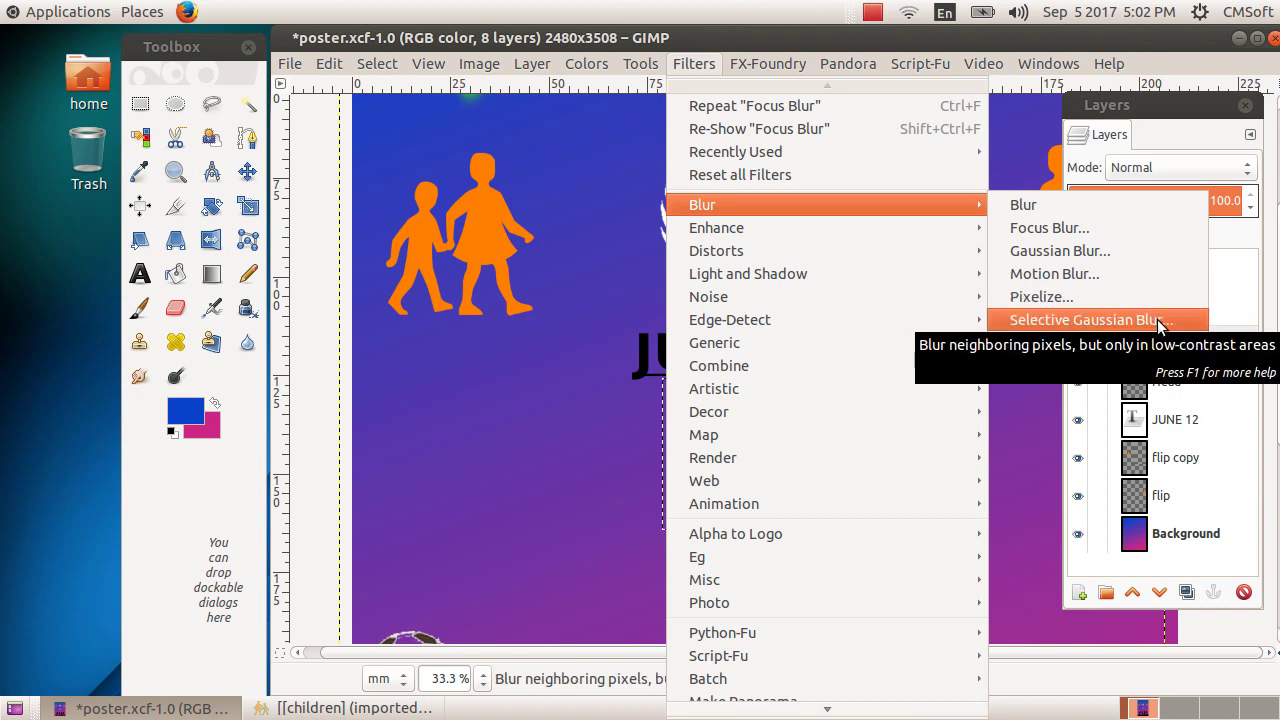
pyautogui.click(1158, 320)
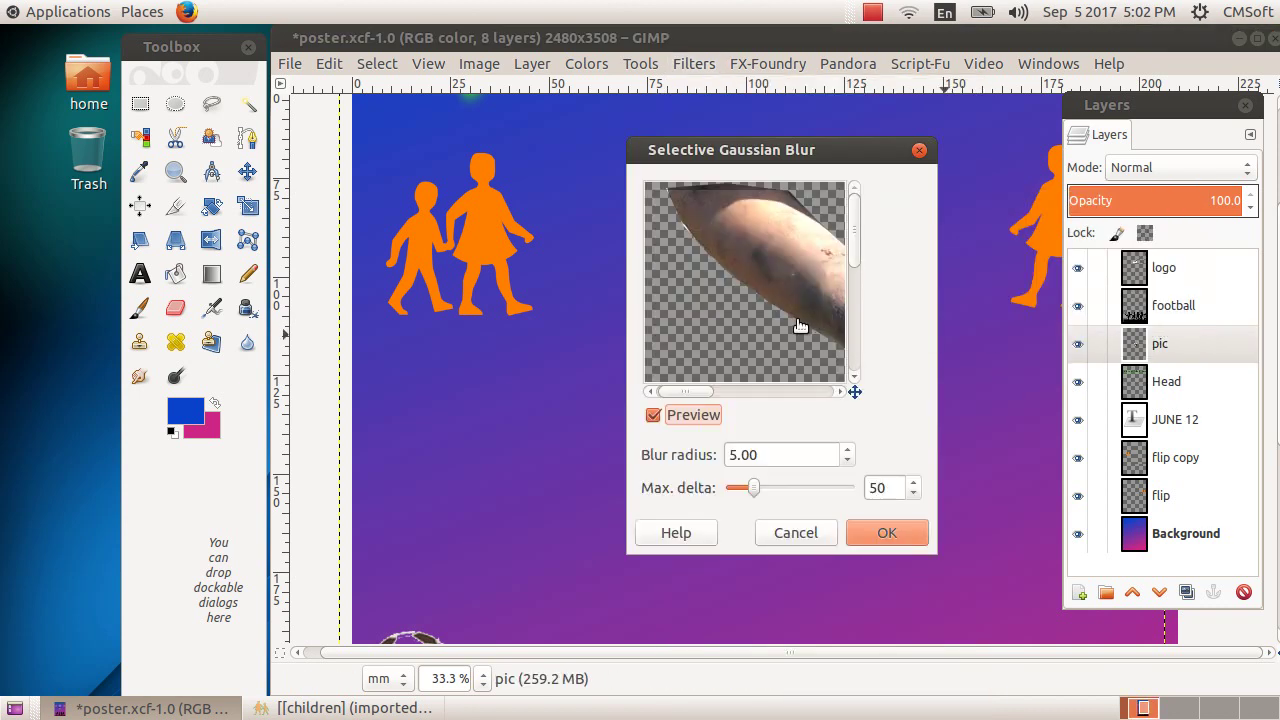
pyautogui.moveTo(753, 494); pyautogui.dragTo(806, 490)
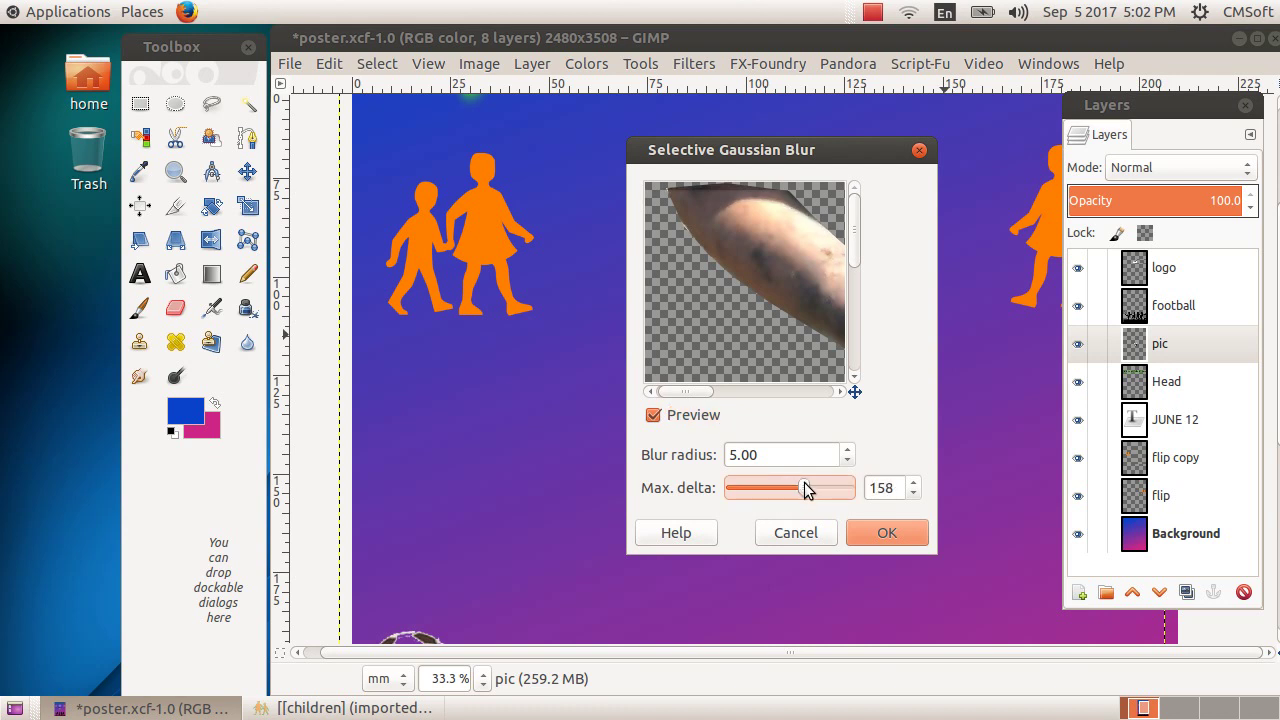
pyautogui.click(906, 533)
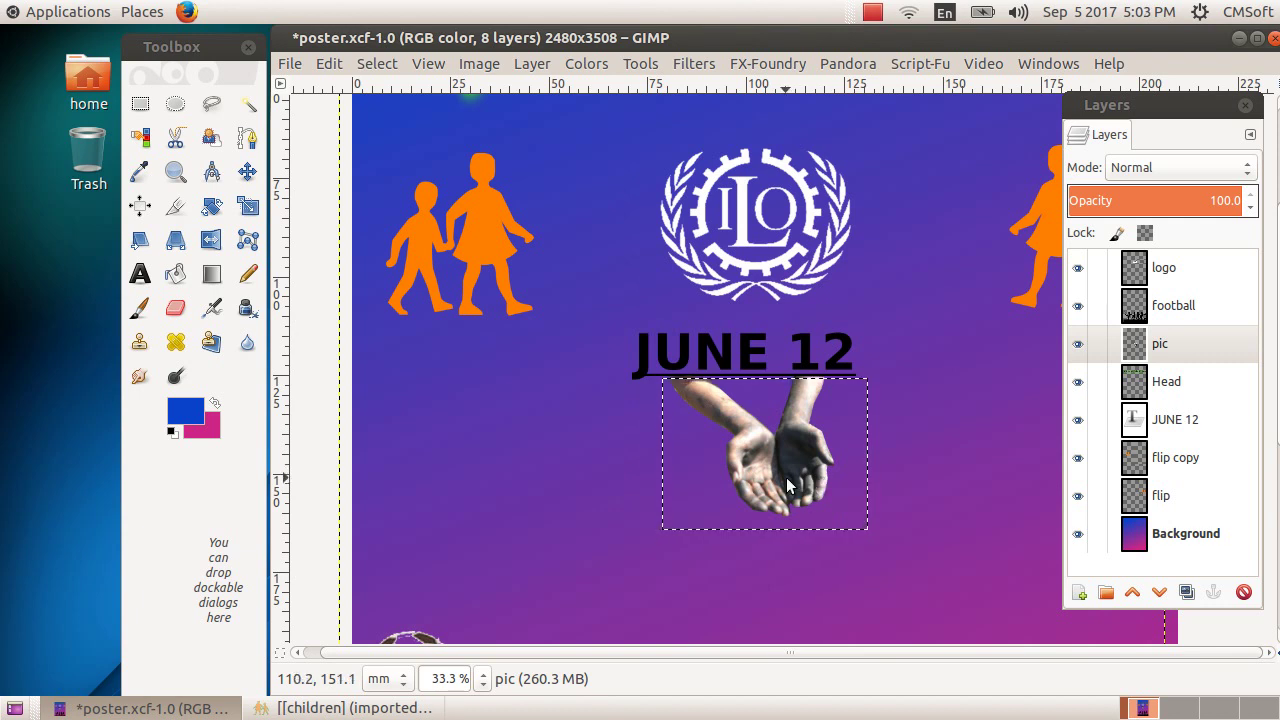
# Step: Activate the Background layer and the Move tool, then save the poster as poster.xcf
pyautogui.click(1133, 540)
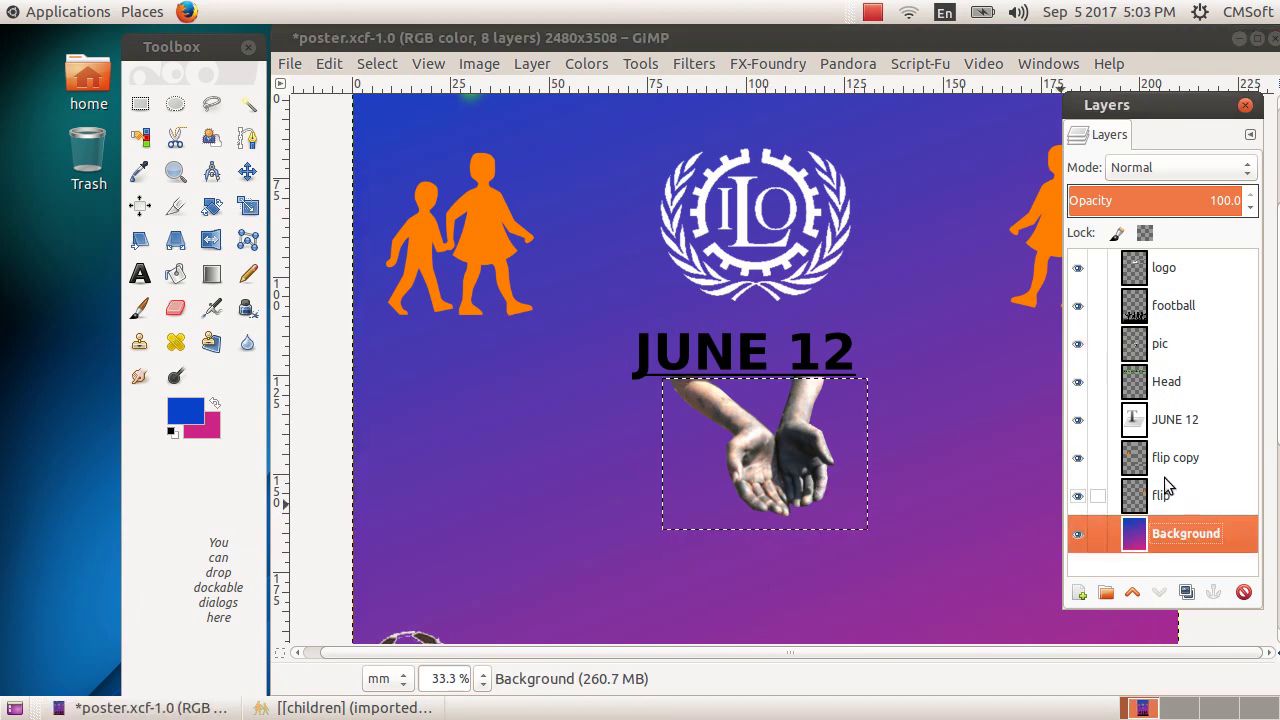
pyautogui.click(247, 172)
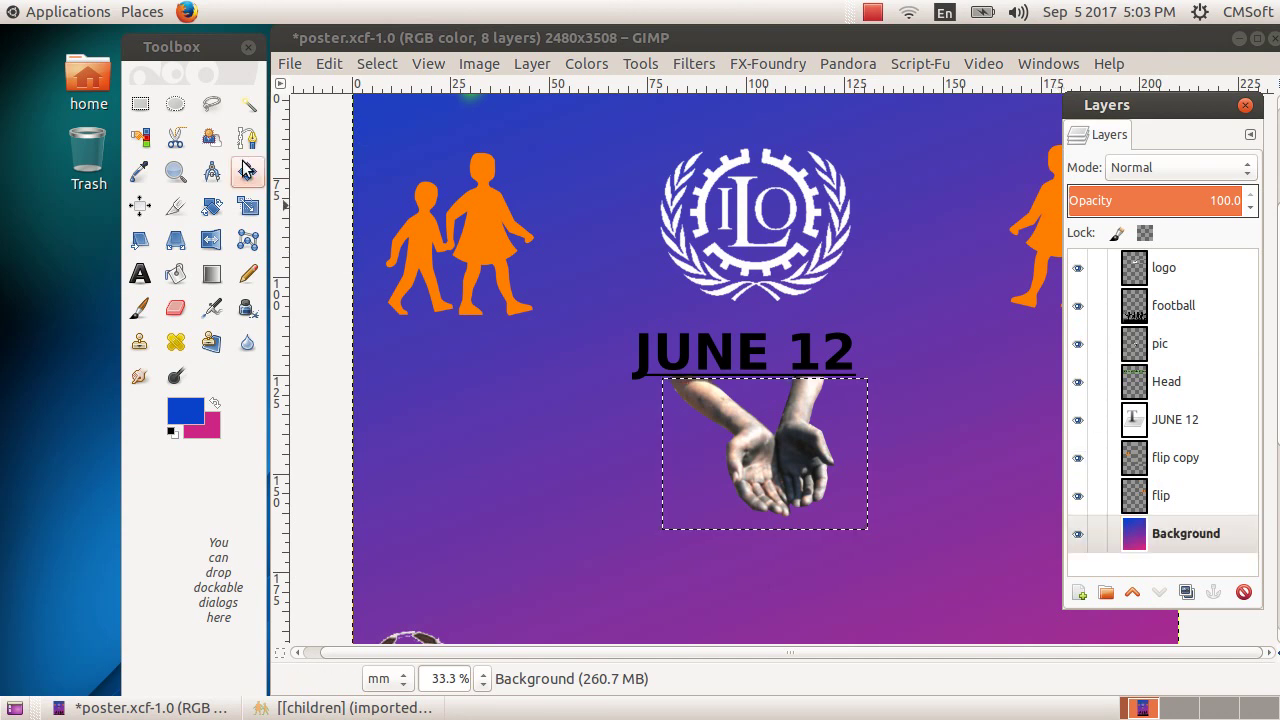
pyautogui.click(502, 437)
pyautogui.click(1203, 543)
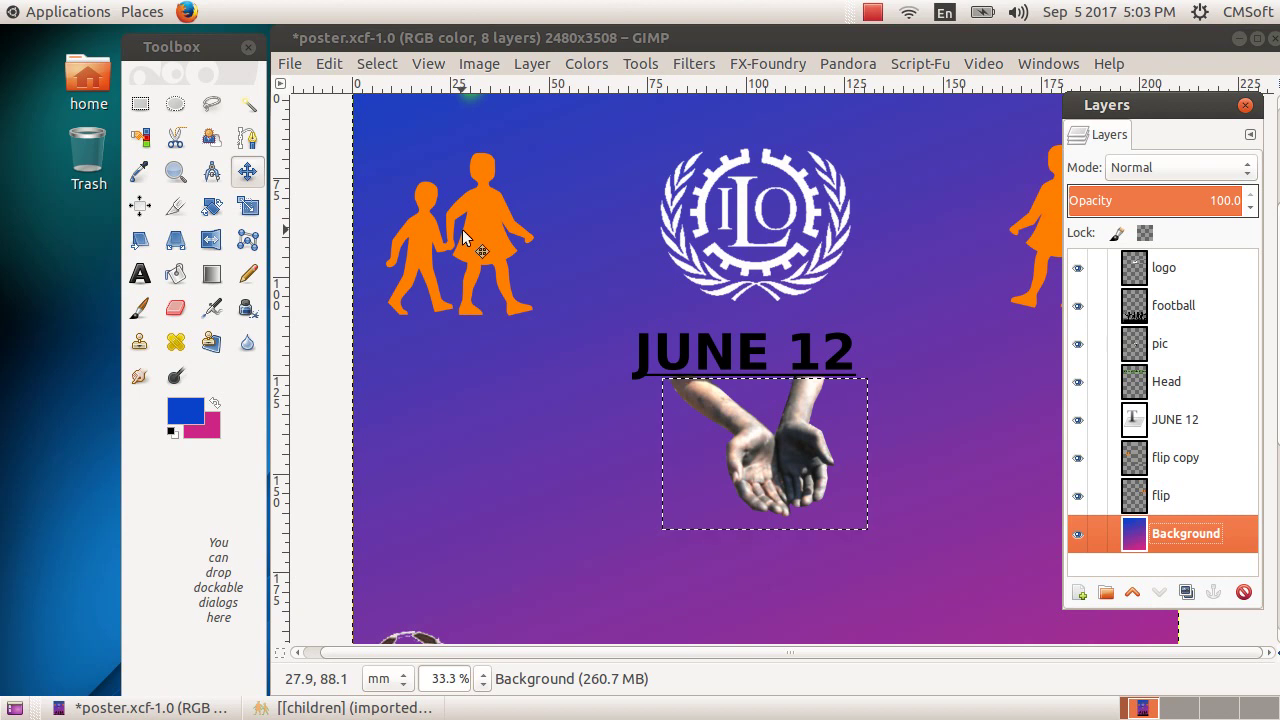
pyautogui.click(274, 61)
pyautogui.click(282, 64)
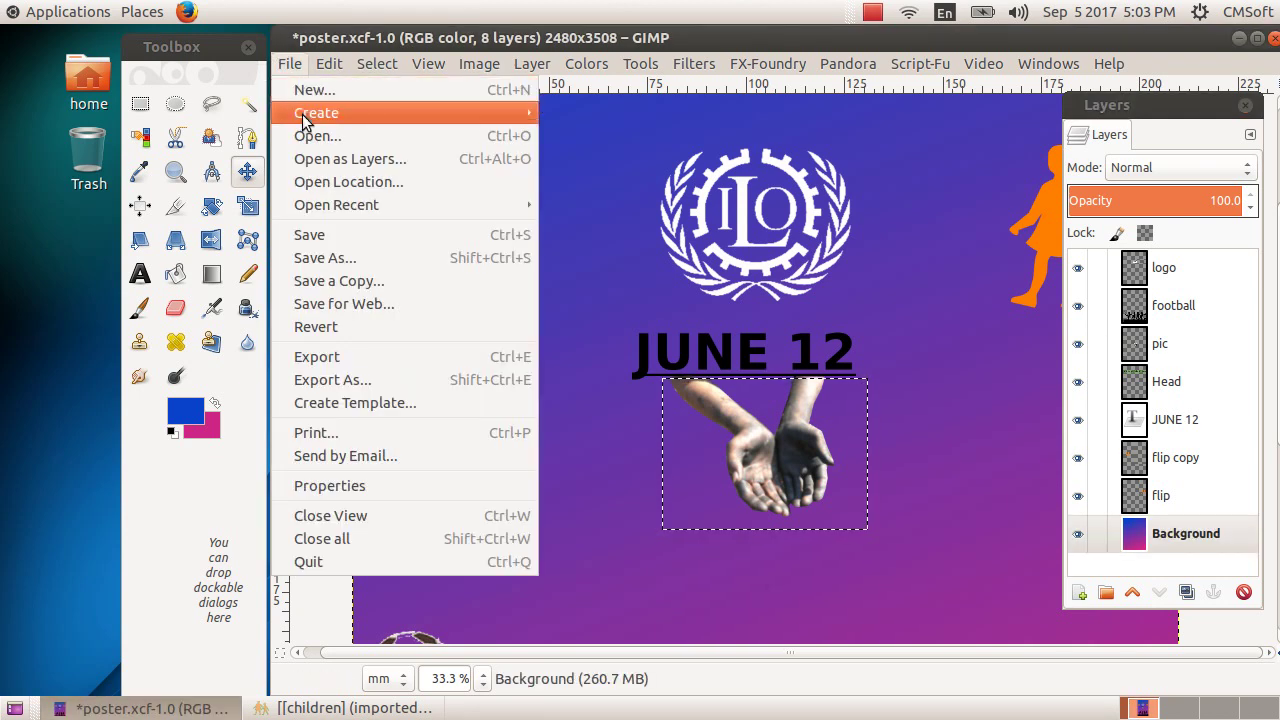
pyautogui.click(344, 237)
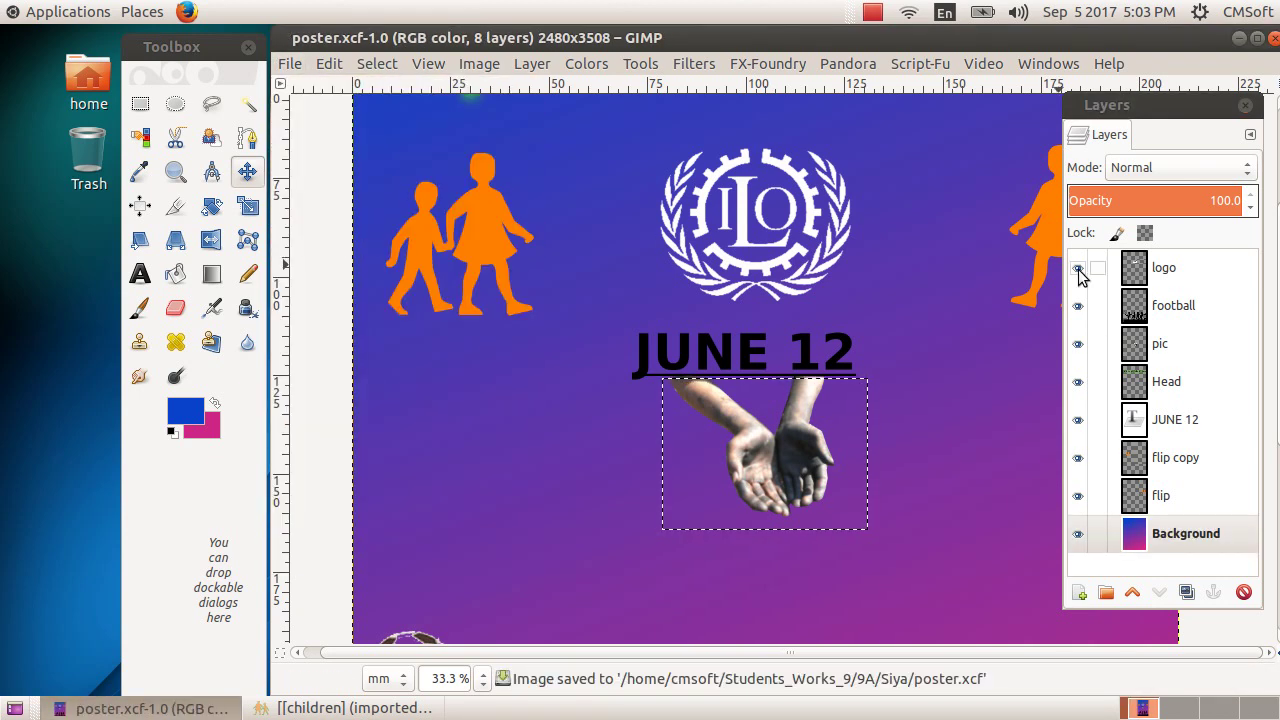
# Step: Make the Background layer active and deselect the rectangle around the hands with Select > None
pyautogui.click(1180, 267)
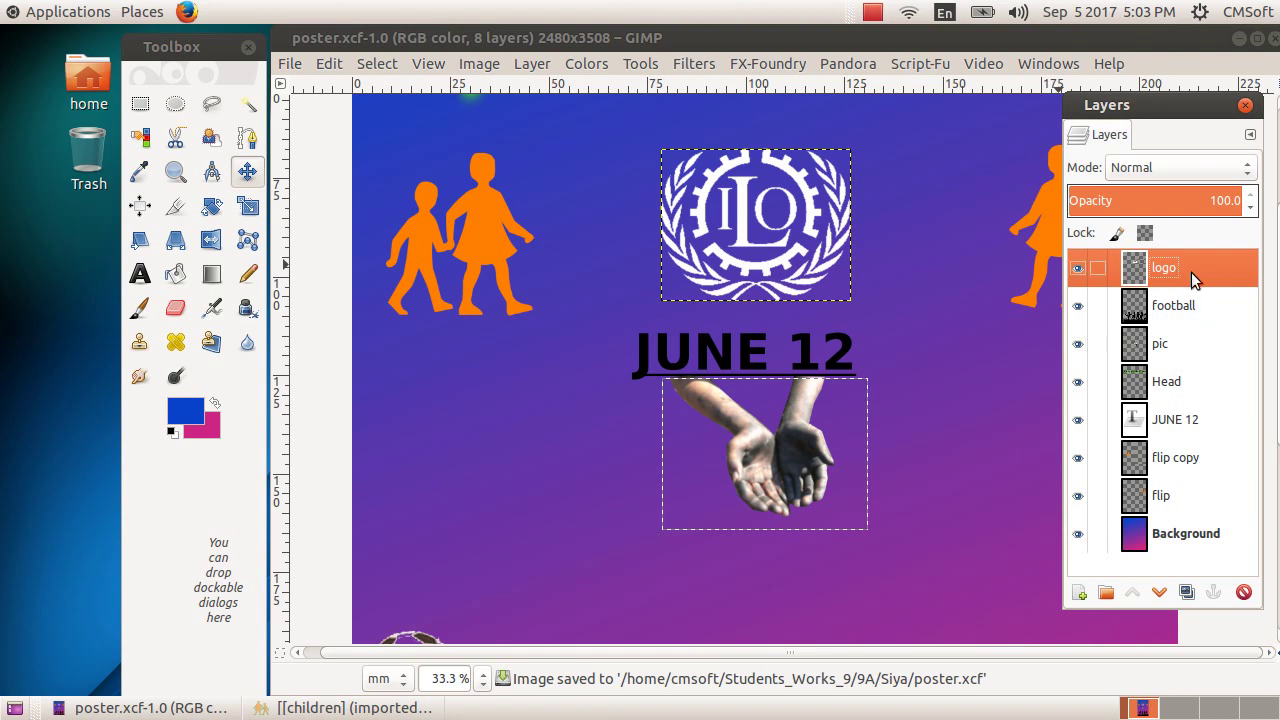
pyautogui.moveTo(1168, 108); pyautogui.dragTo(1125, 100)
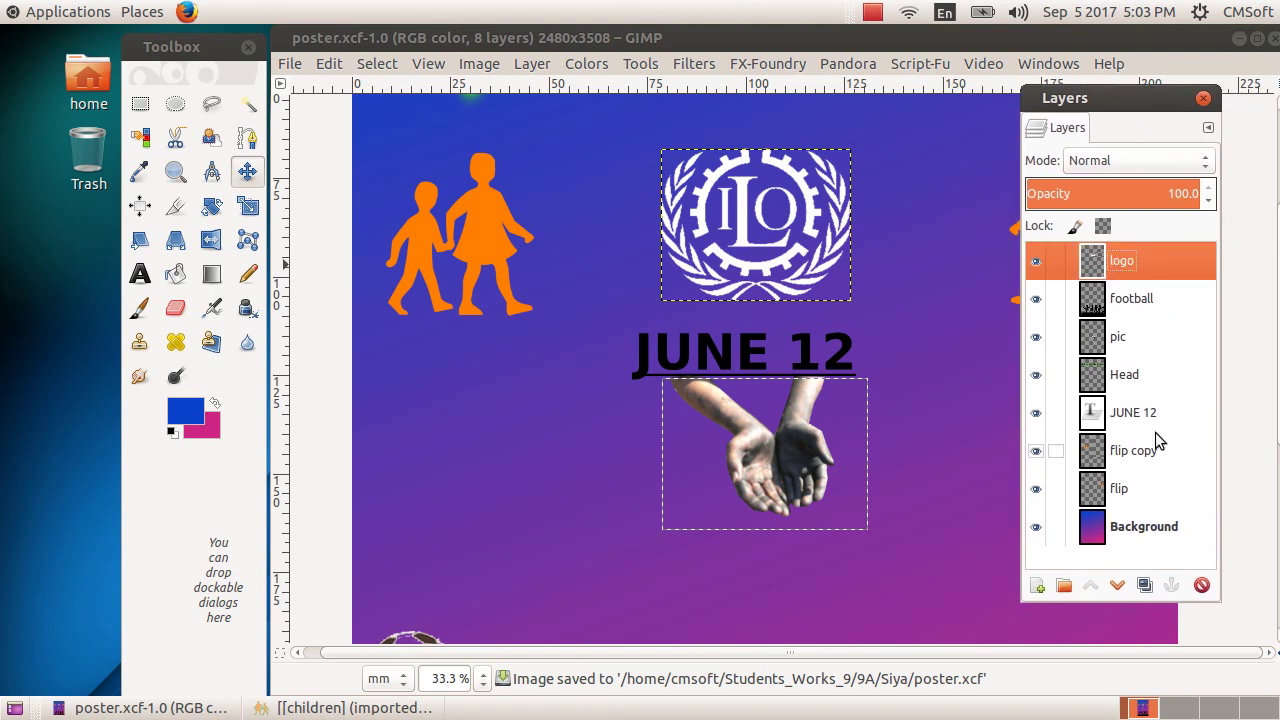
pyautogui.click(1155, 533)
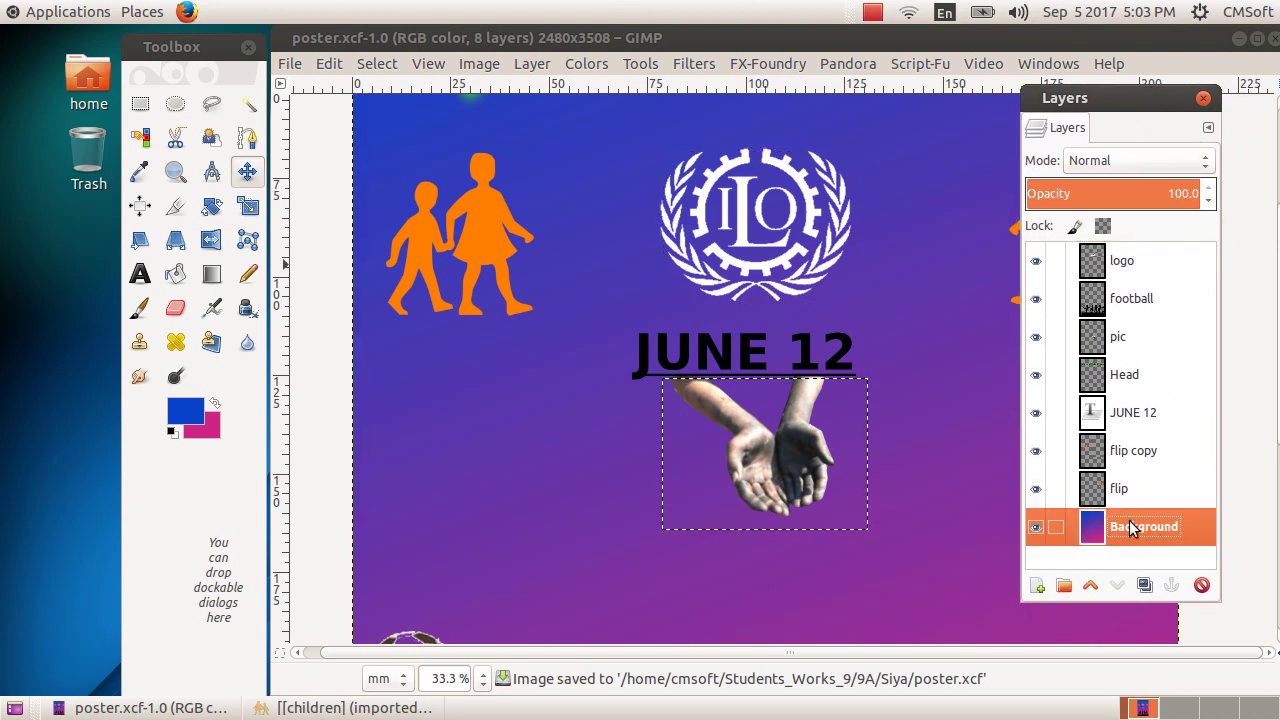
pyautogui.click(366, 63)
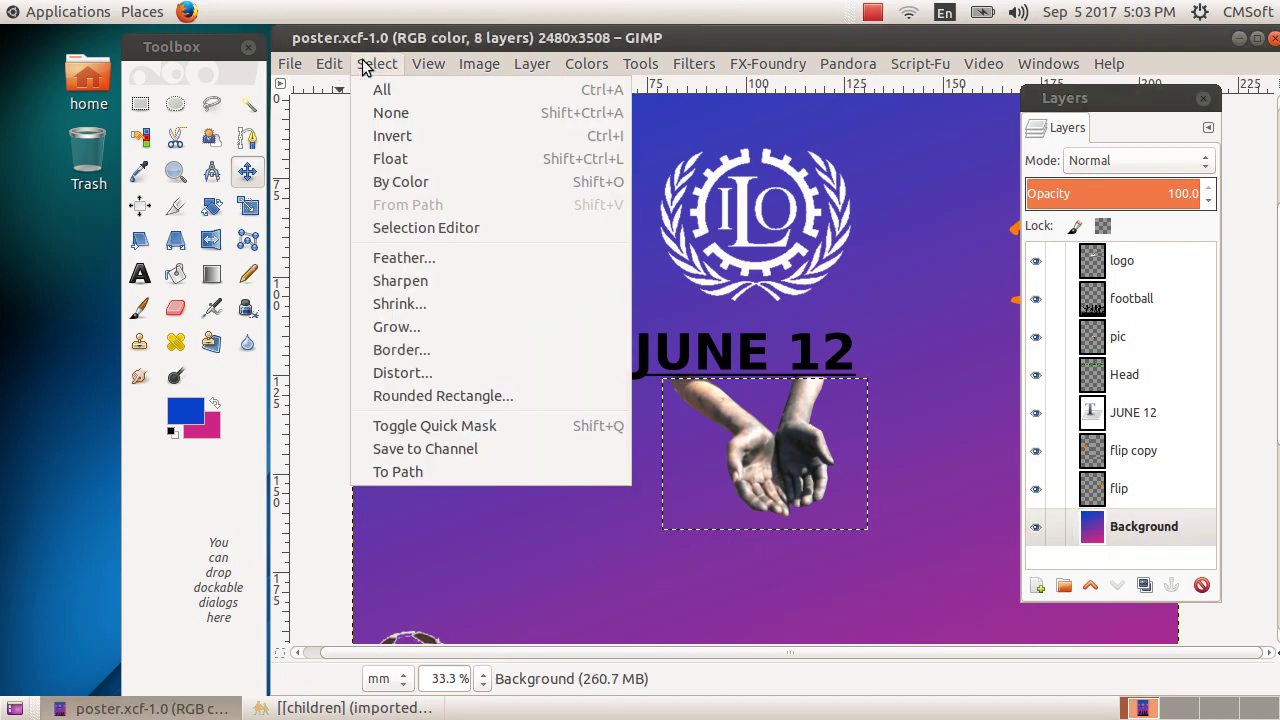
pyautogui.click(390, 113)
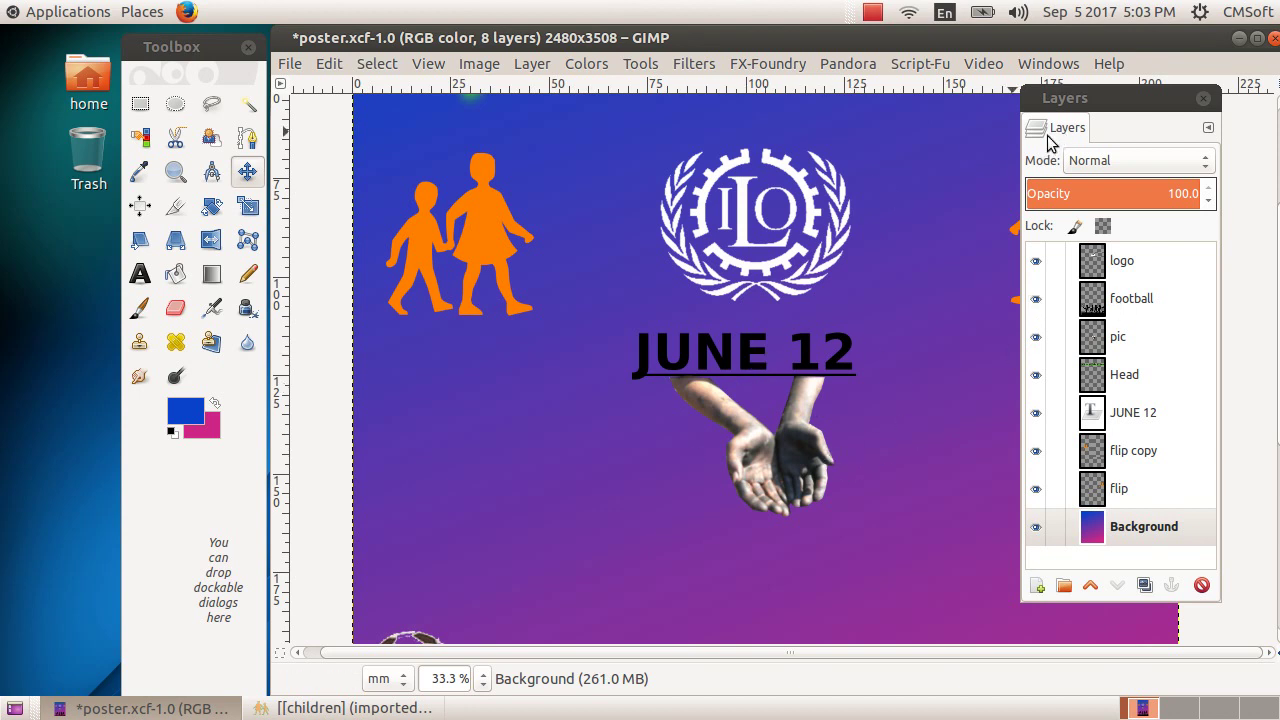
pyautogui.click(178, 172)
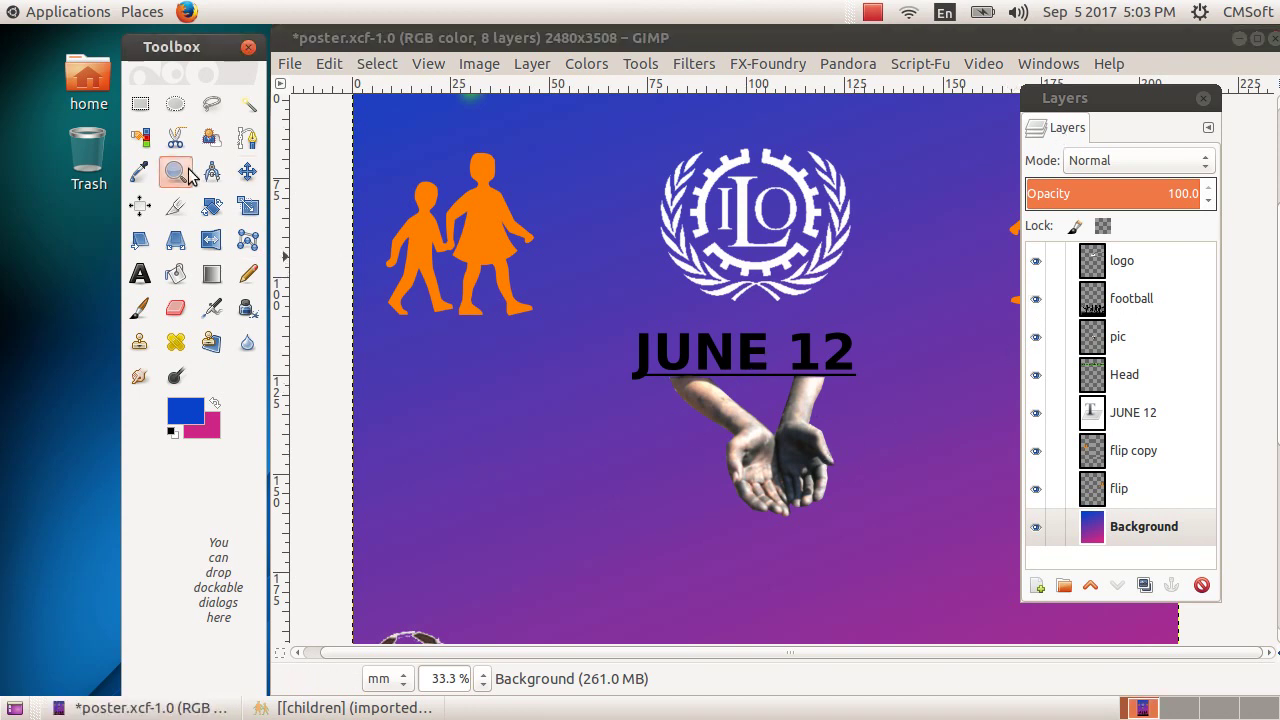
# Step: Zoom the view out to 12.5% so the whole poster fits on the canvas
pyautogui.doubleClick(178, 172)
pyautogui.click(138, 179)
pyautogui.click(529, 347)
pyautogui.click(529, 347)
pyautogui.click(529, 347)
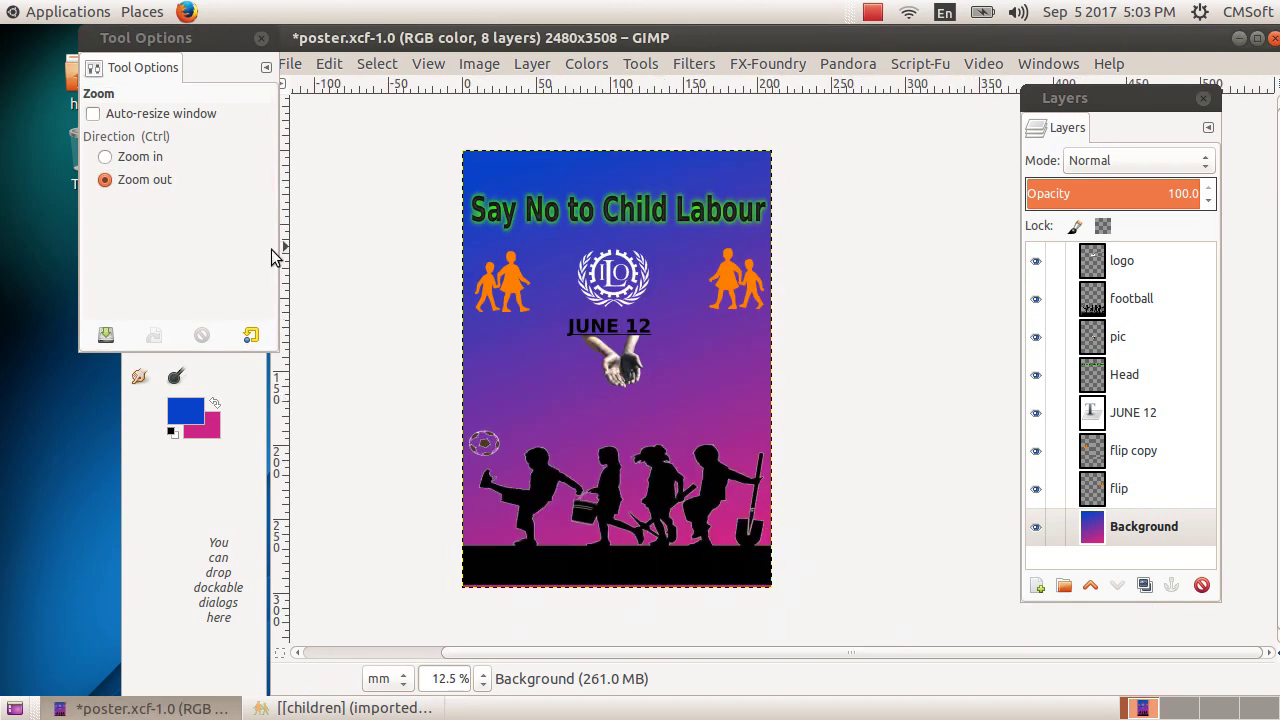
pyautogui.click(261, 38)
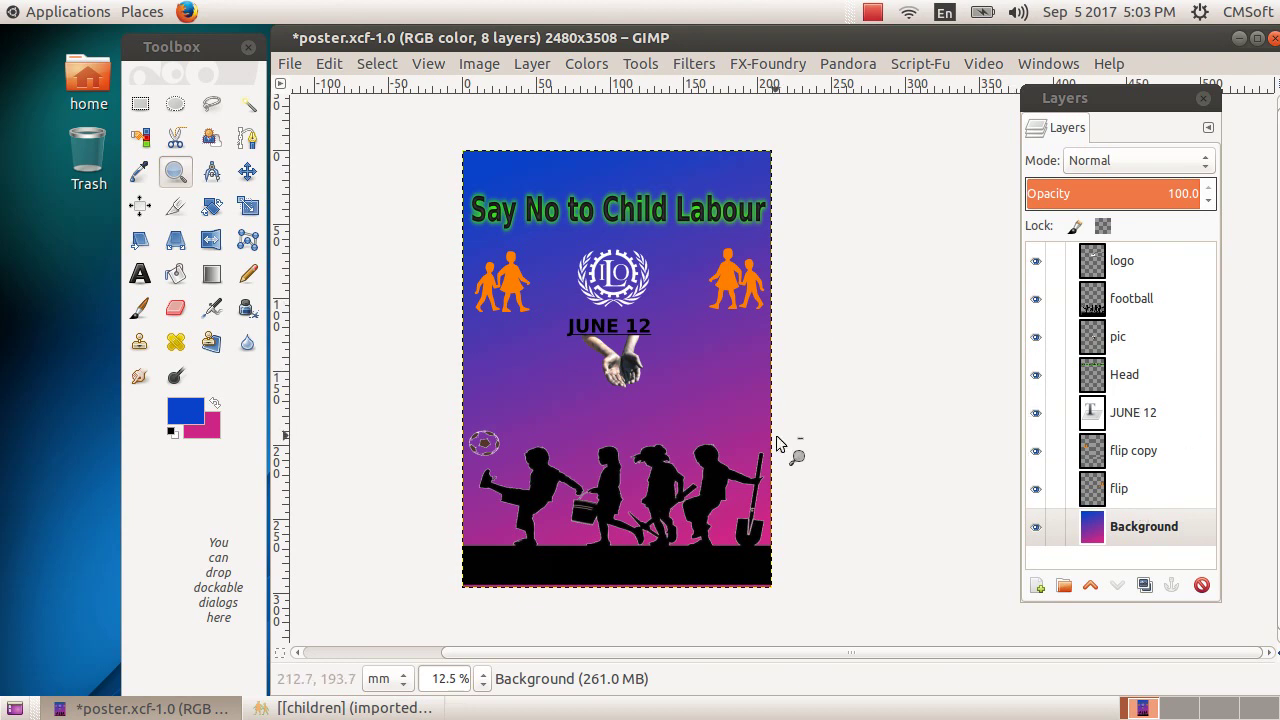
pyautogui.click(1034, 262)
pyautogui.click(1034, 262)
pyautogui.click(1035, 299)
pyautogui.click(1034, 301)
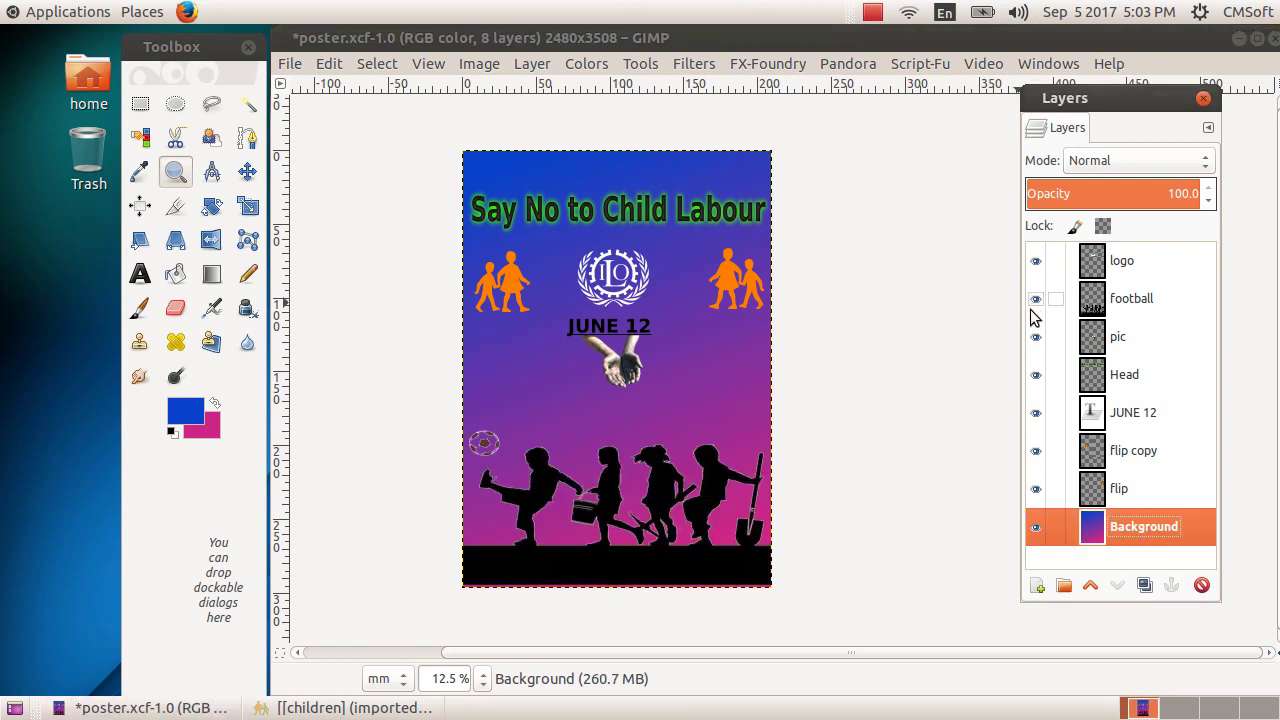
pyautogui.click(1035, 338)
pyautogui.click(1035, 338)
pyautogui.click(1035, 376)
pyautogui.click(1035, 376)
pyautogui.click(1035, 450)
pyautogui.click(1035, 414)
pyautogui.click(1035, 414)
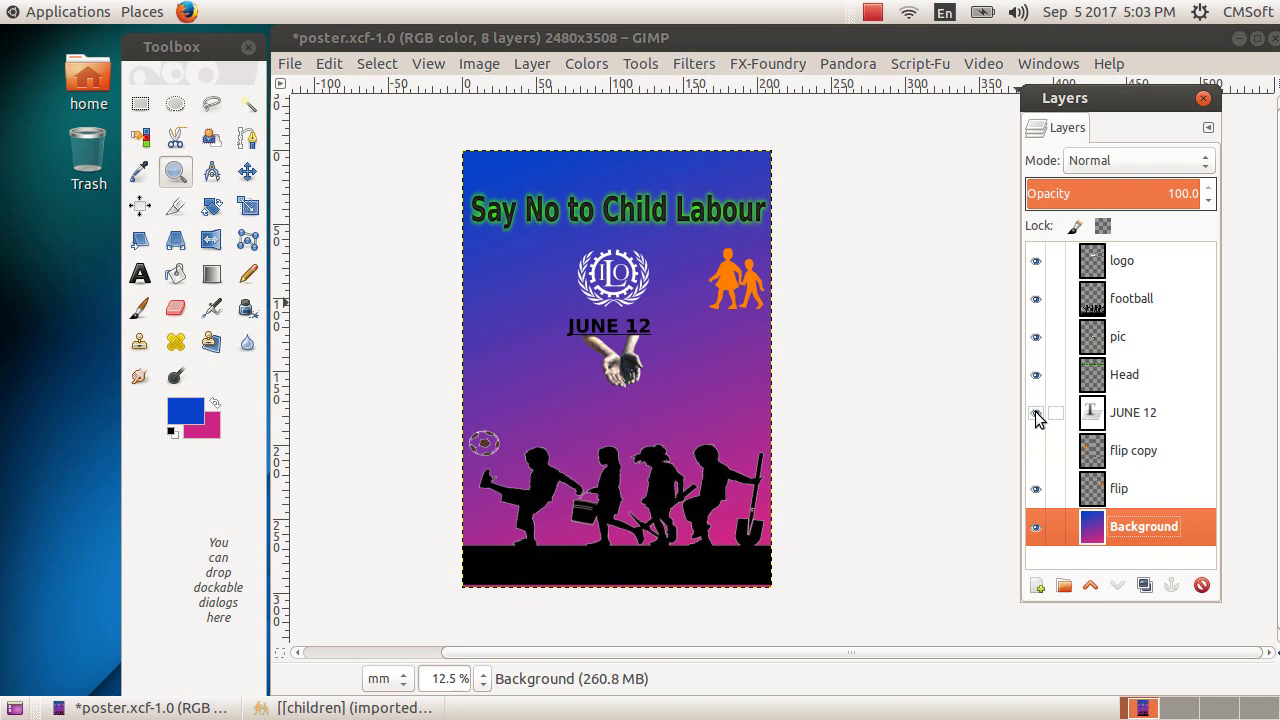
pyautogui.click(1035, 450)
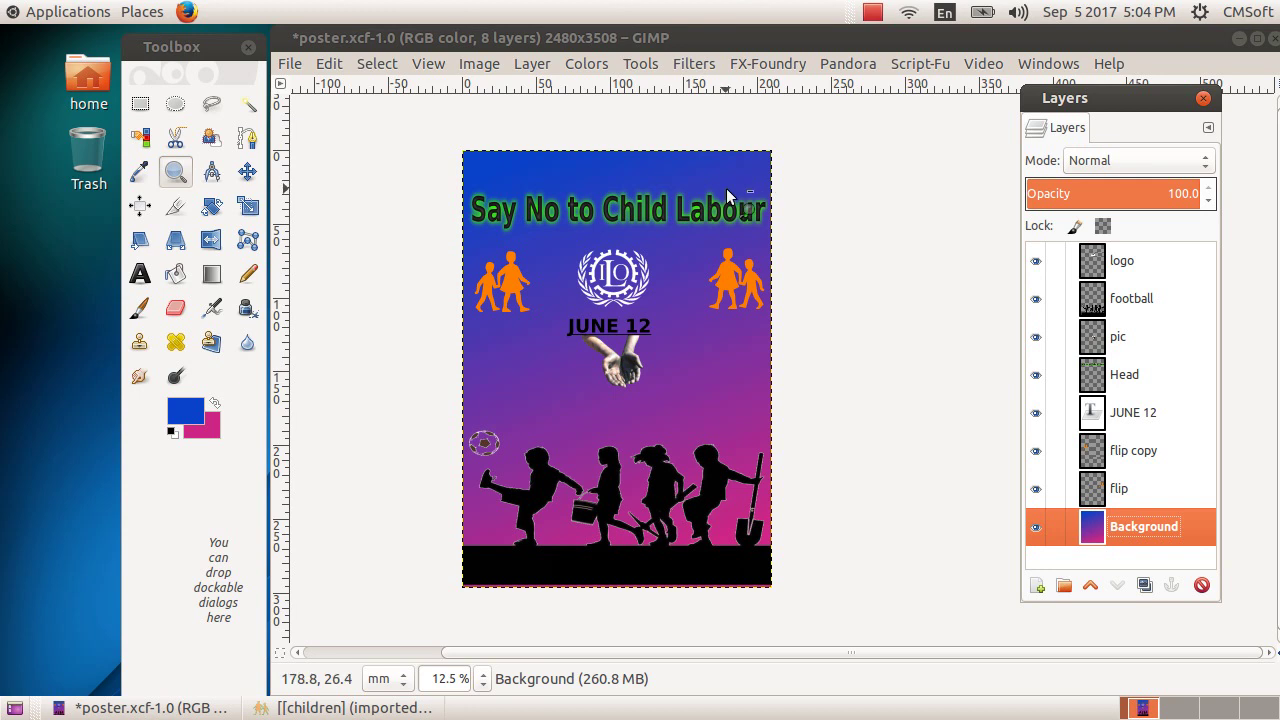
# Step: Resave the poster as poster.xcf in the Siya folder, then return to the File menu to export
pyautogui.click(289, 63)
pyautogui.click(337, 236)
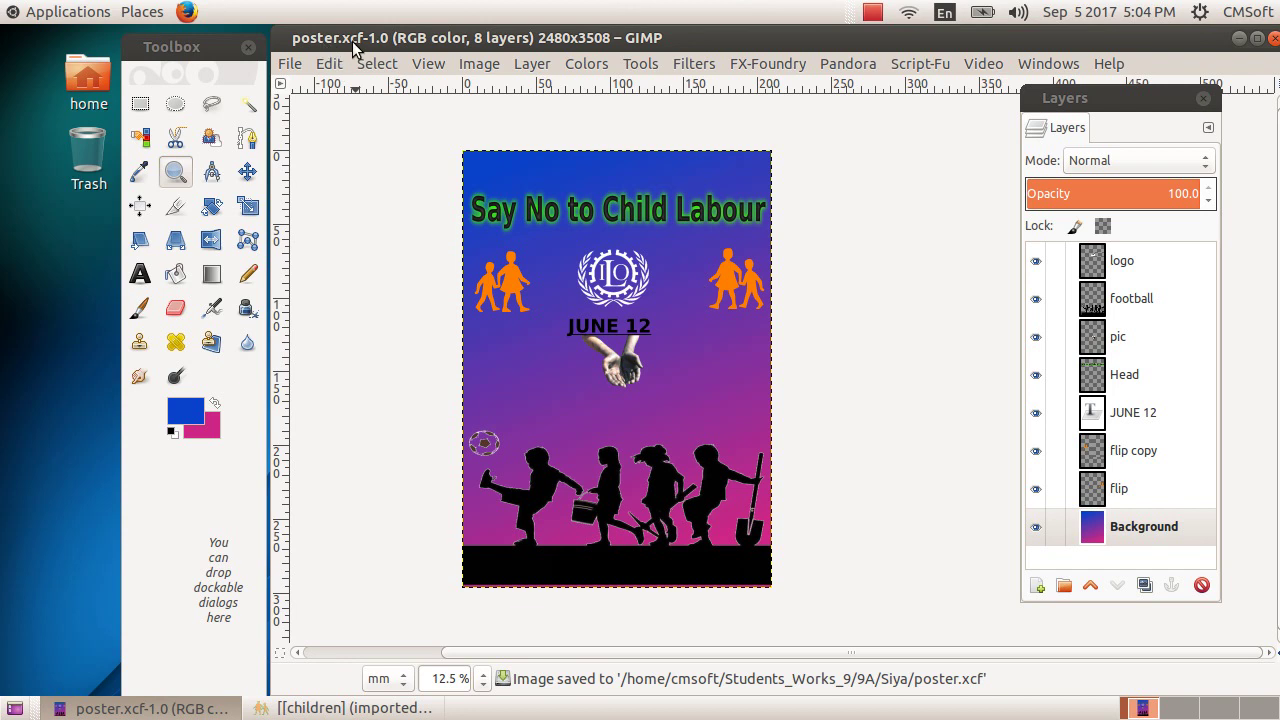
pyautogui.click(290, 63)
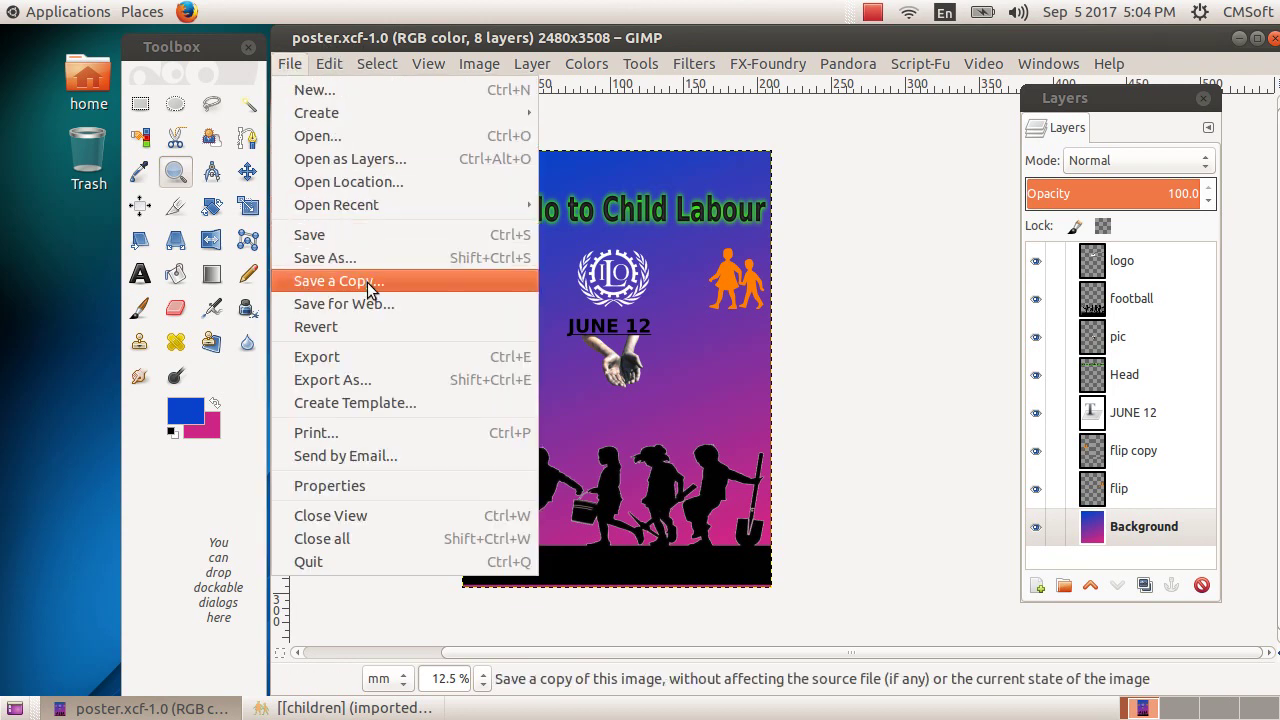
# Step: Export the poster as poster.png into the Siya folder, accepting the PNG options with compression 9
pyautogui.click(391, 356)
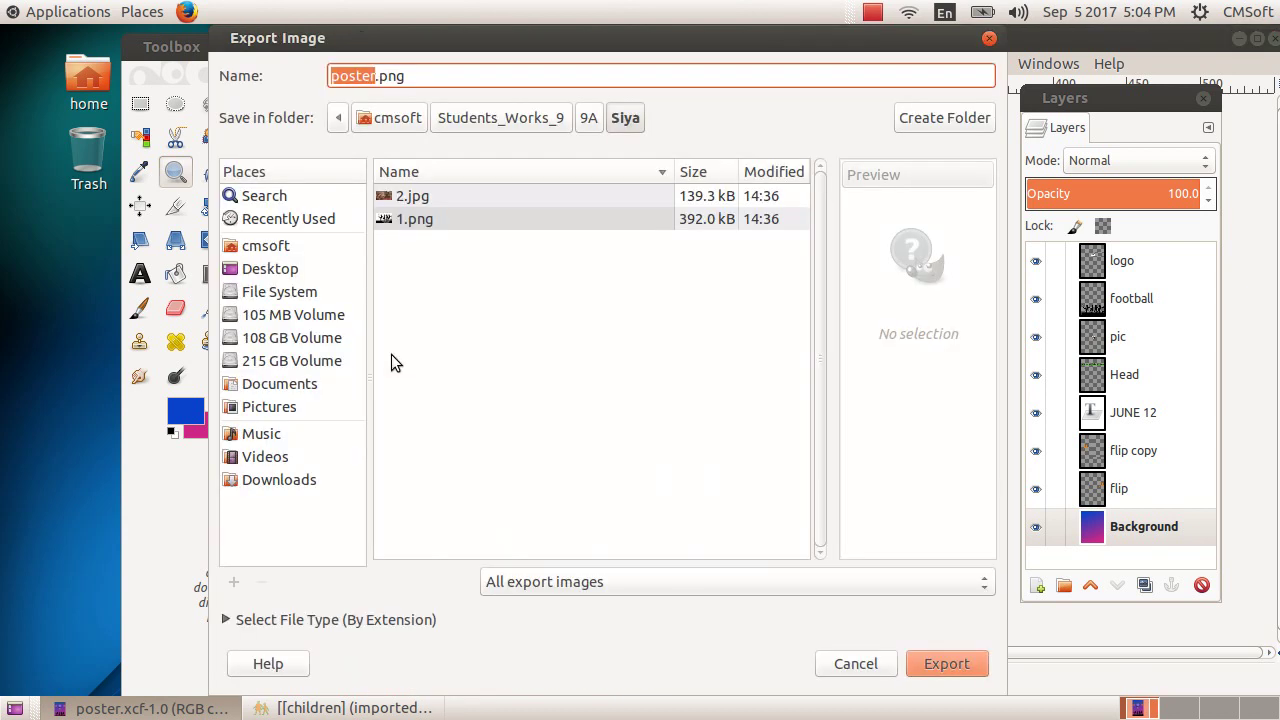
pyautogui.click(426, 77)
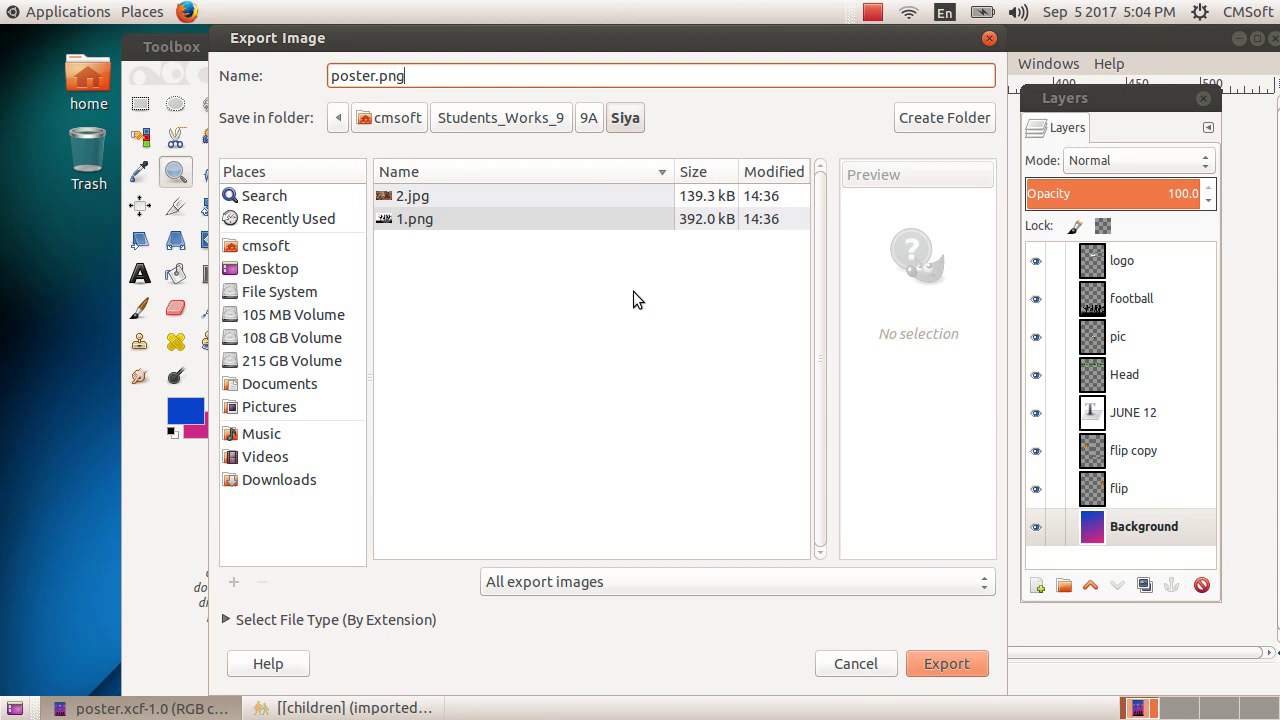
pyautogui.click(946, 665)
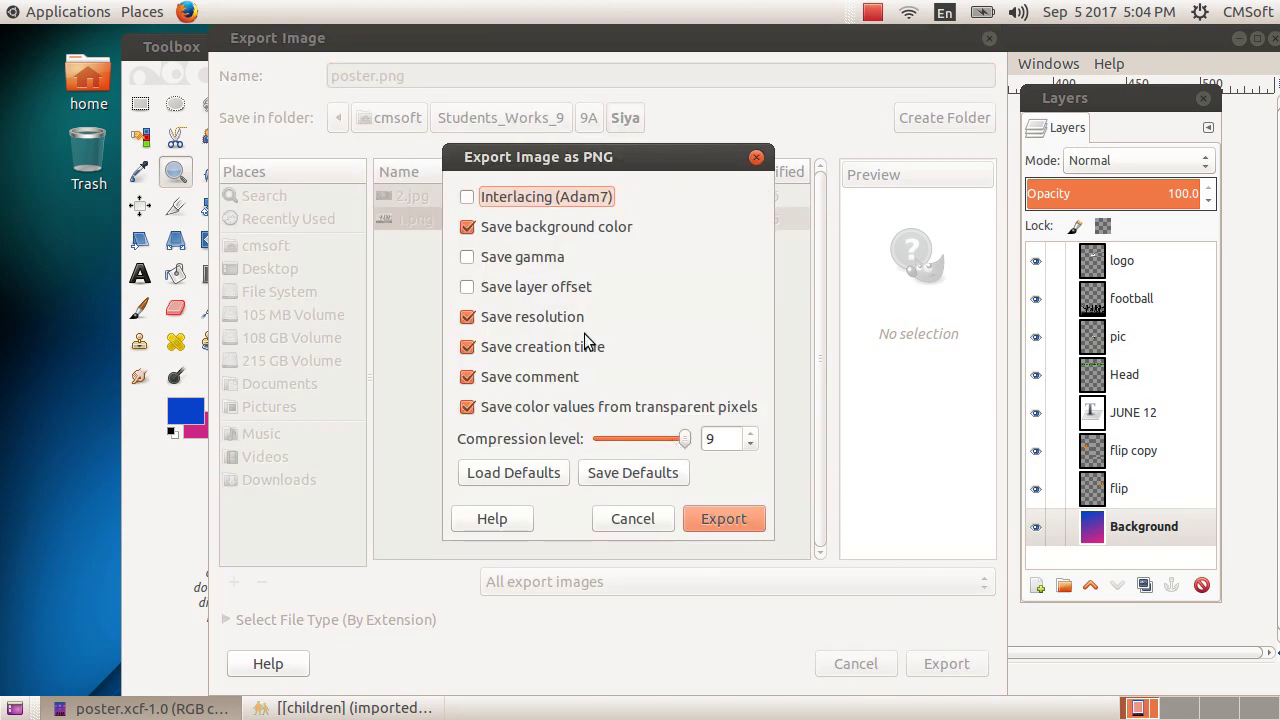
pyautogui.click(715, 518)
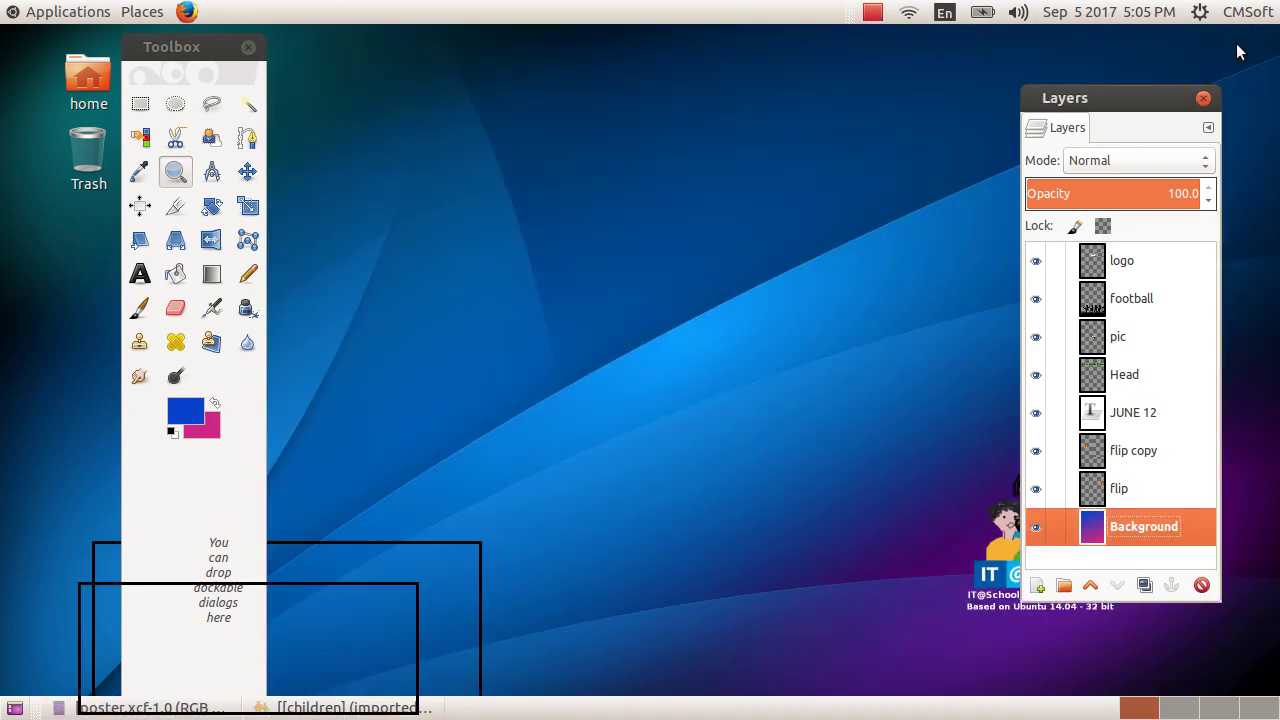
# Step: Minimize GIMP and browse from the home folder to Students_Works_9 > 9A > Siya to locate poster.png
pyautogui.click(1239, 38)
pyautogui.moveTo(220, 59); pyautogui.dragTo(600, 57)
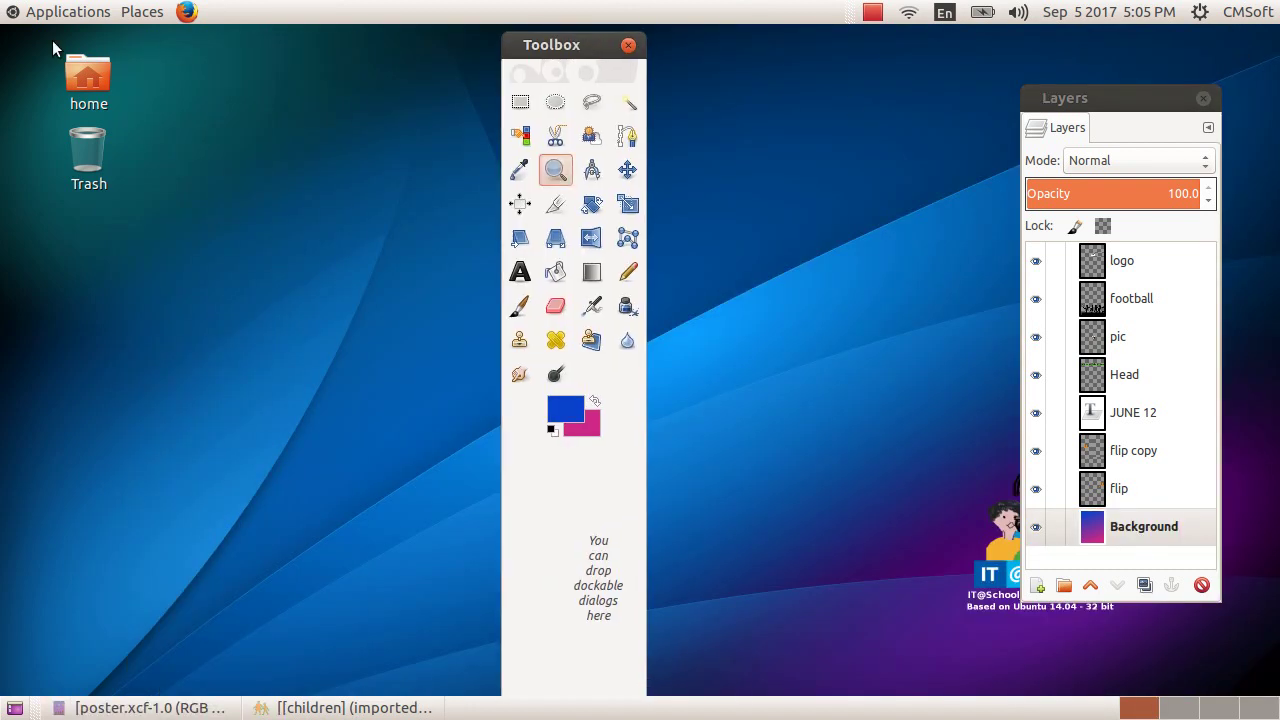
pyautogui.doubleClick(102, 79)
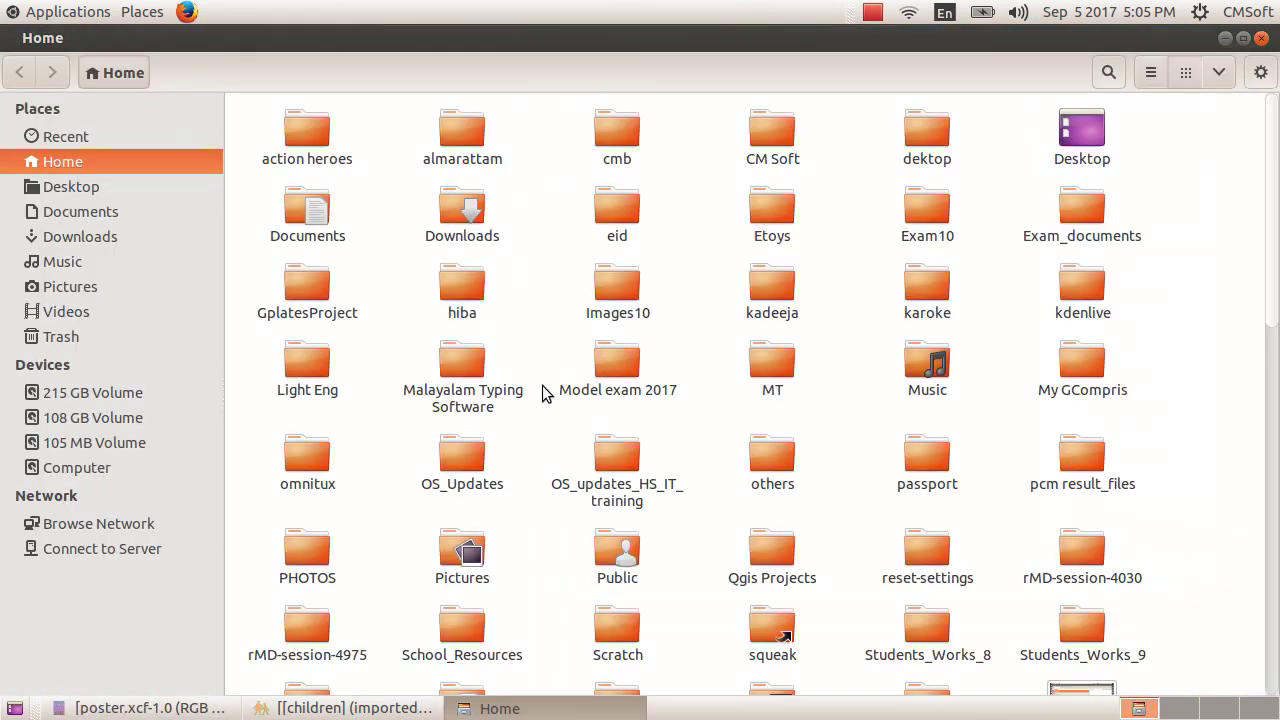
pyautogui.scroll(-5, 701, 402)
pyautogui.doubleClick(1082, 345)
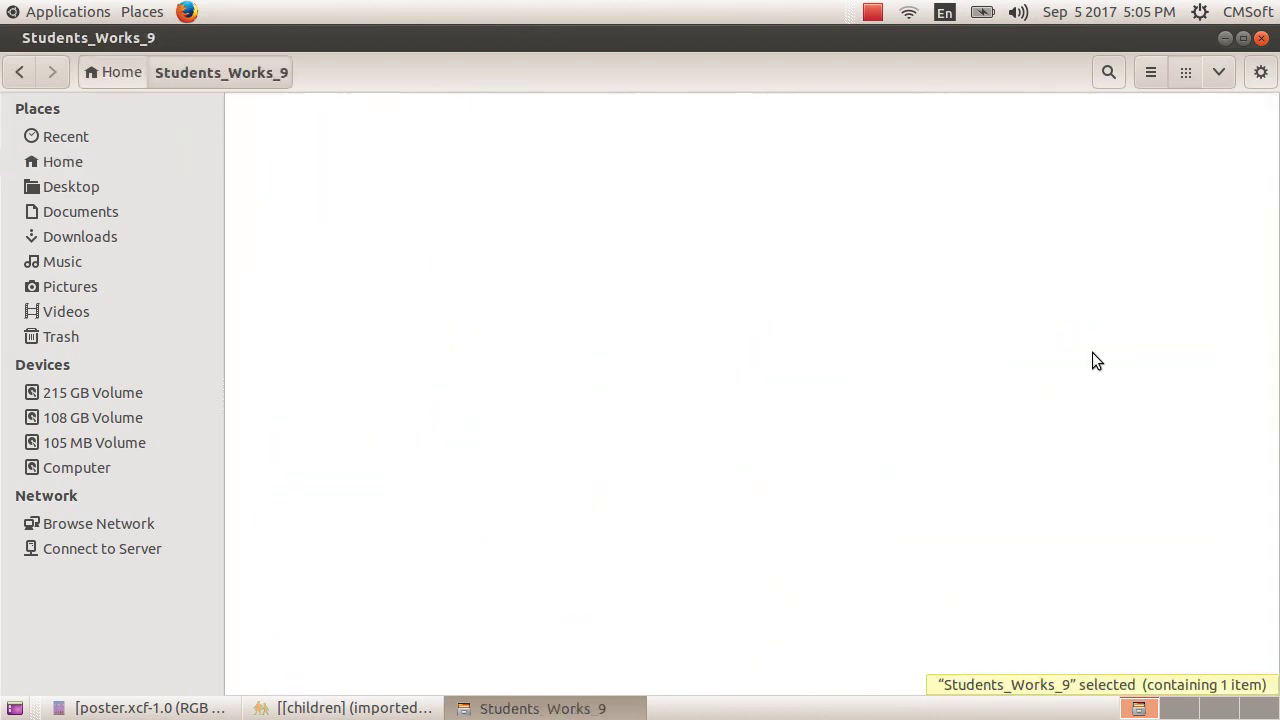
pyautogui.doubleClick(314, 147)
pyautogui.doubleClick(314, 140)
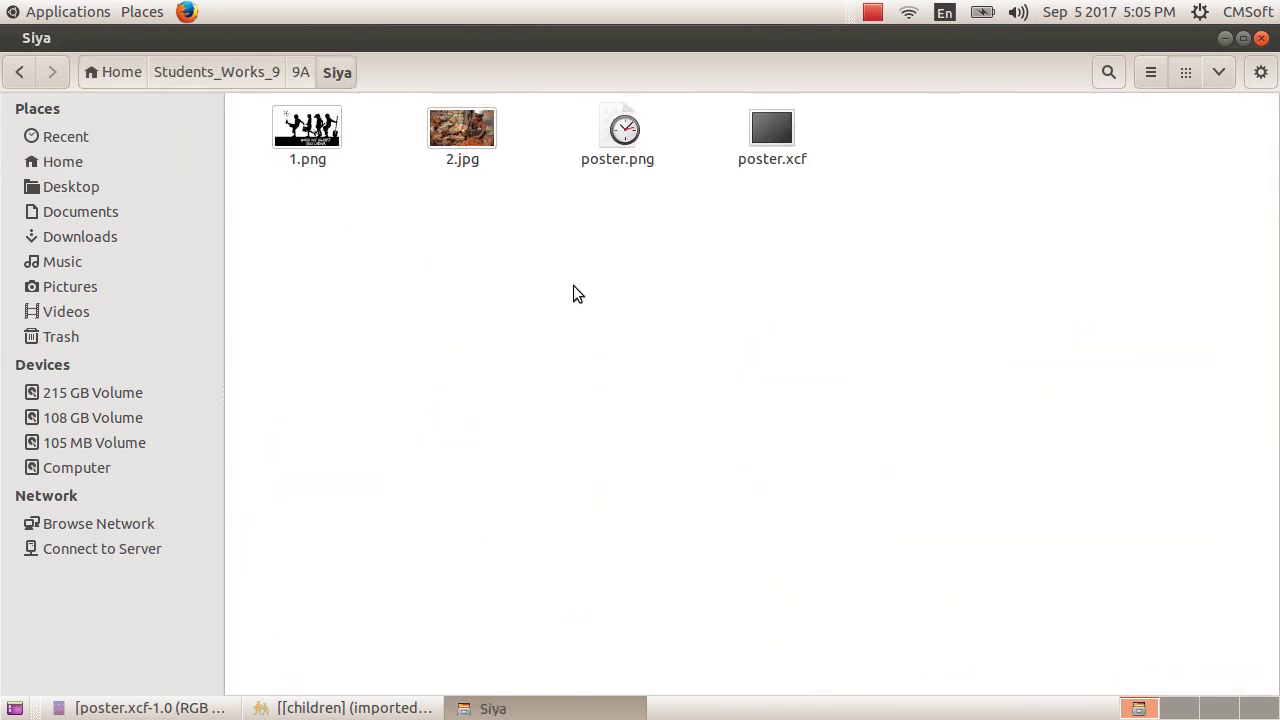
pyautogui.click(623, 152)
pyautogui.click(636, 255)
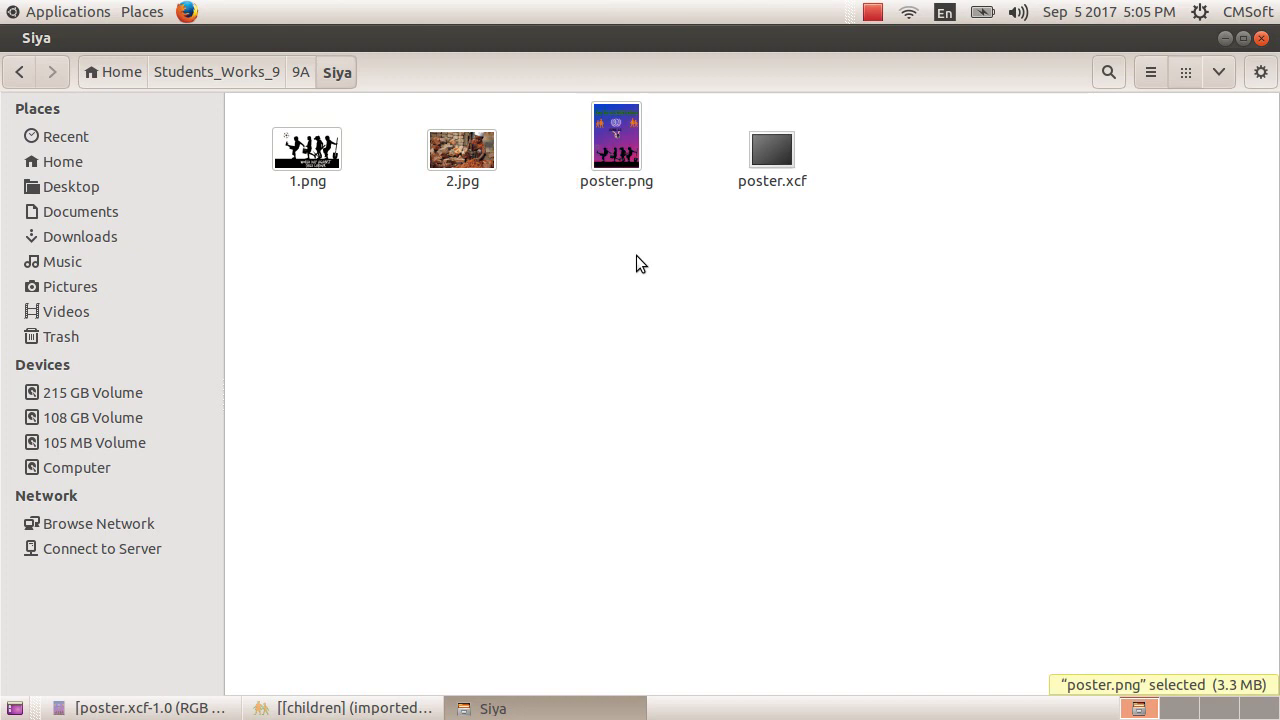
# Step: Open poster.png in Image Viewer, zoom in and pan over its top, then zoom back out to fit
pyautogui.doubleClick(627, 158)
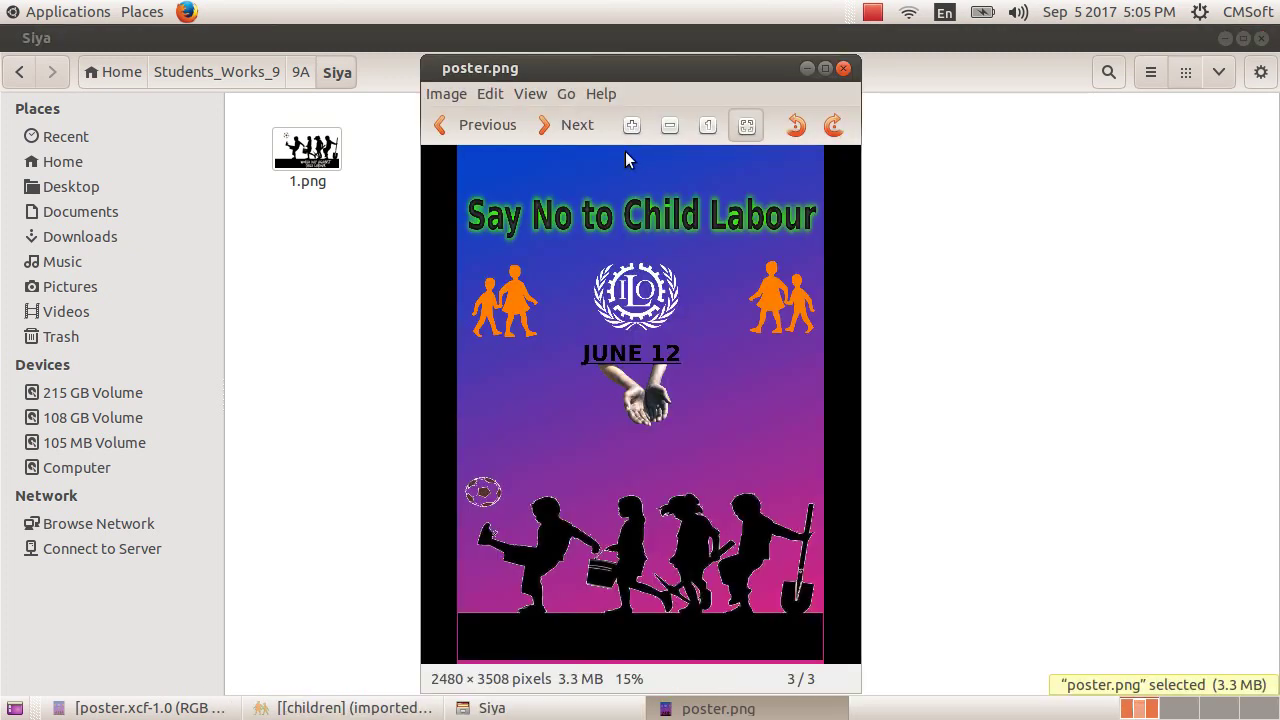
pyautogui.scroll(5, 700, 430)
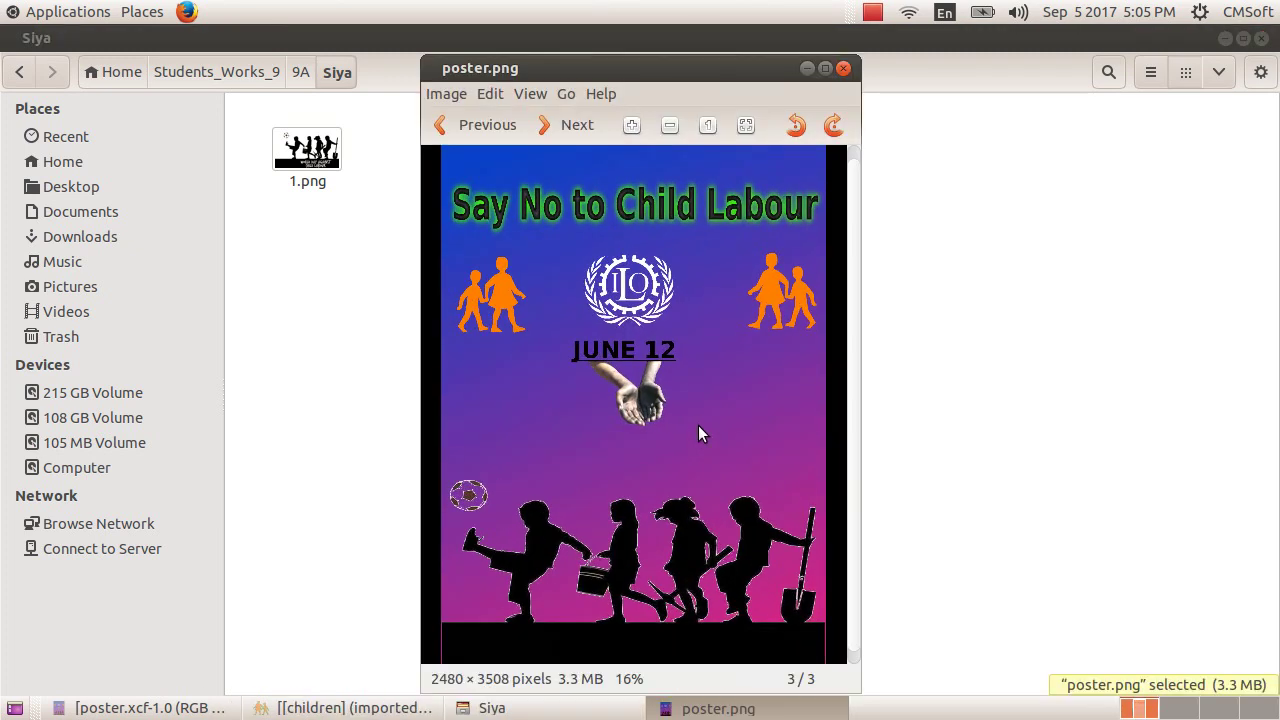
pyautogui.scroll(1, 700, 360)
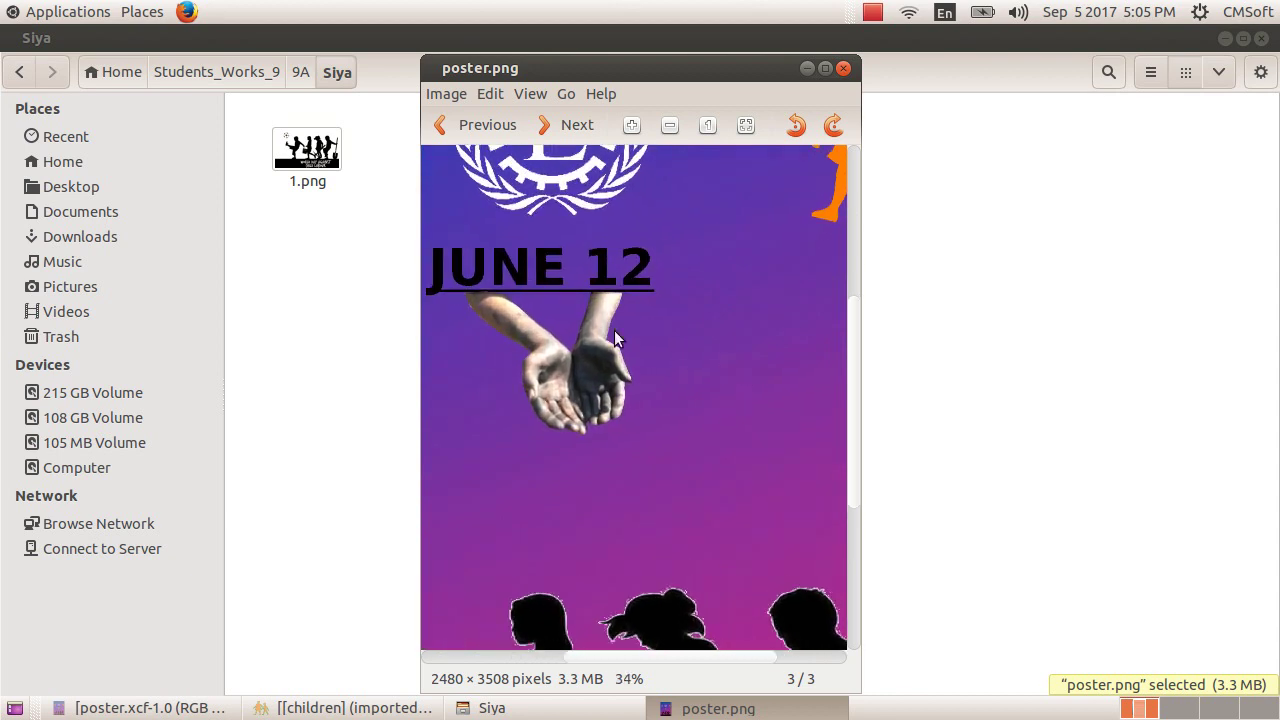
pyautogui.moveTo(443, 160); pyautogui.dragTo(628, 297)
pyautogui.scroll(-3, 630, 300)
pyautogui.scroll(-3, 636, 312)
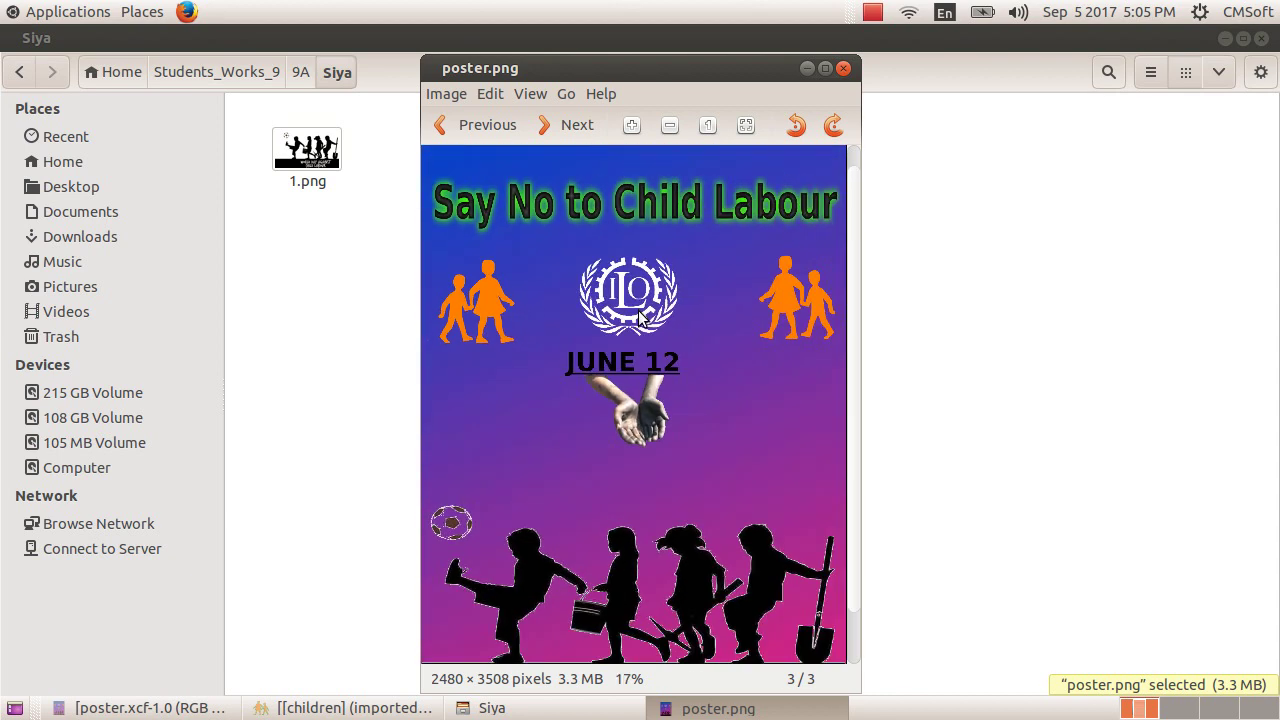
pyautogui.scroll(-1, 638, 310)
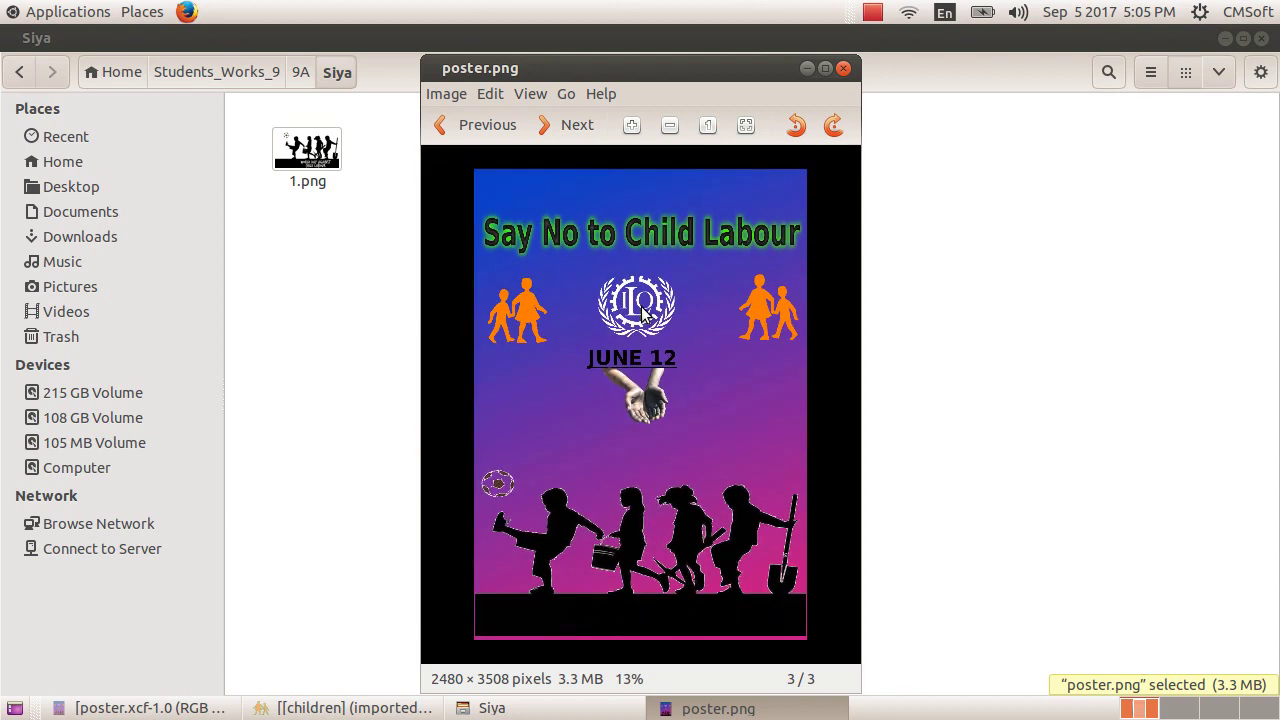